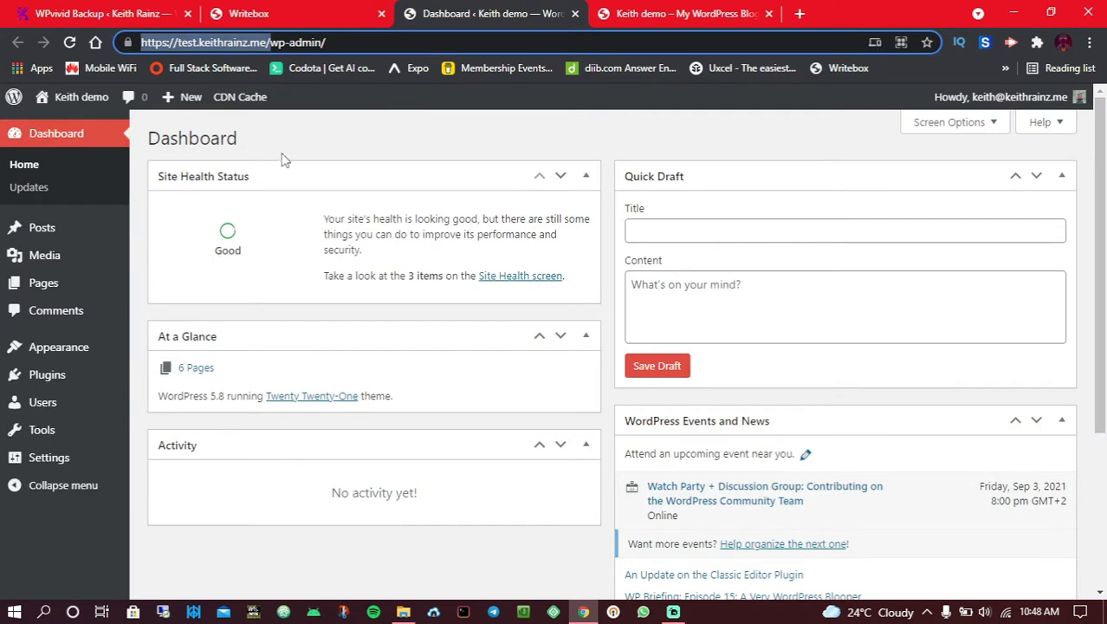
- Open the page for adding new plugins and search the plugin directory for "wpvivid"
{"action": "left_click", "coordinate": [285, 157]}
{"action": "left_click", "coordinate": [216, 43]}
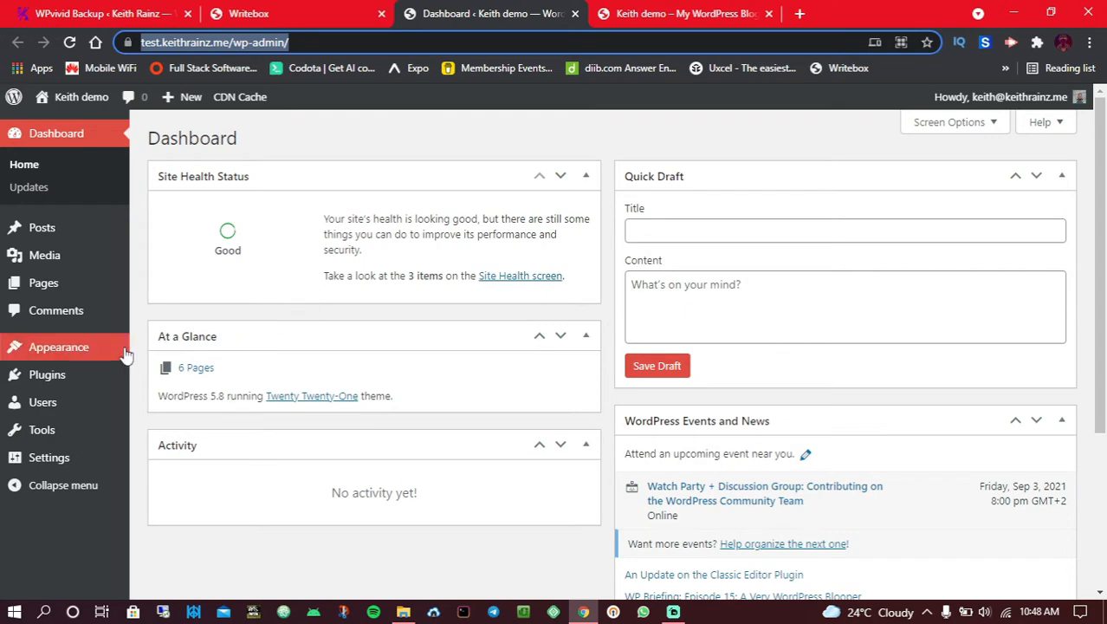
{"action": "mouse_move", "coordinate": [75, 376]}
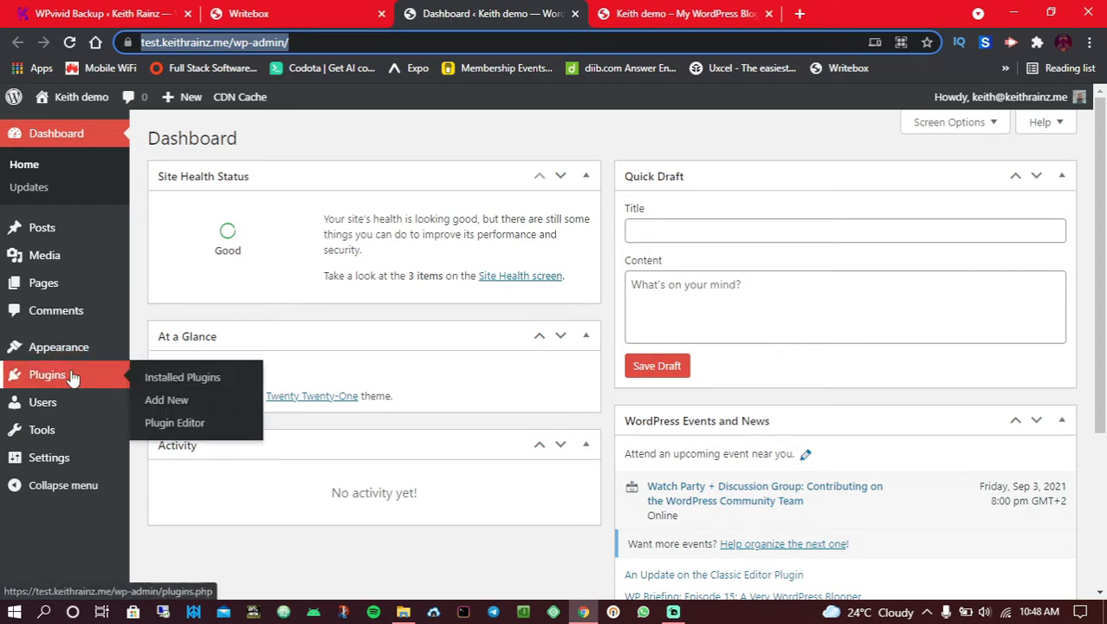
{"action": "left_click", "coordinate": [160, 399]}
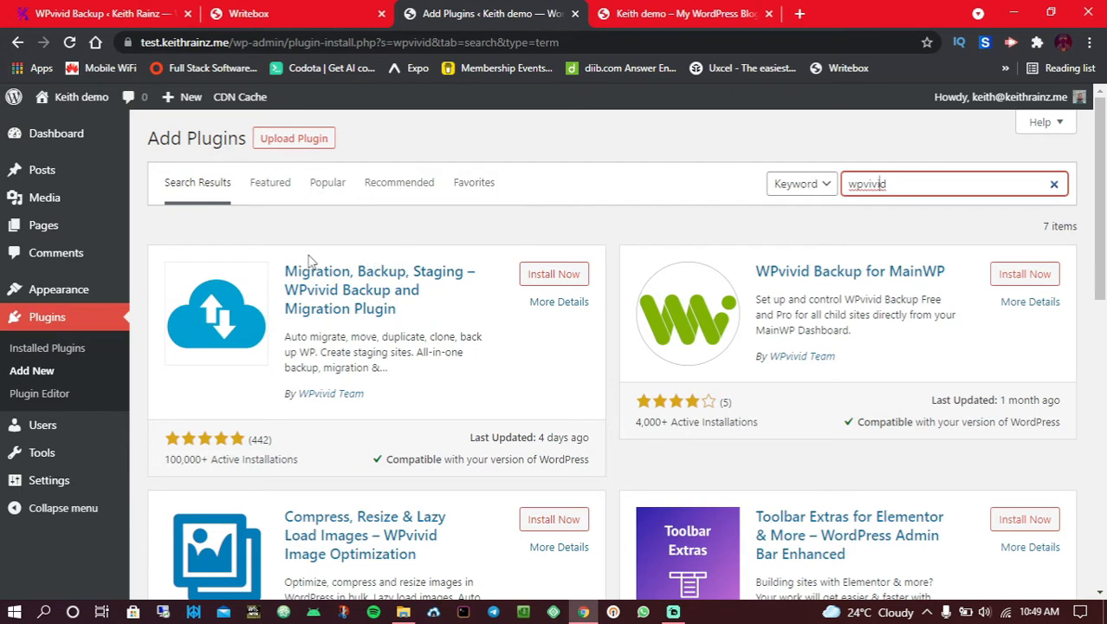
- Install and activate the "Migration, Backup, Staging – WPvivid Backup and Migration Plugin"
{"action": "left_click_drag", "start_coordinate": [286, 265], "coordinate": [416, 290]}
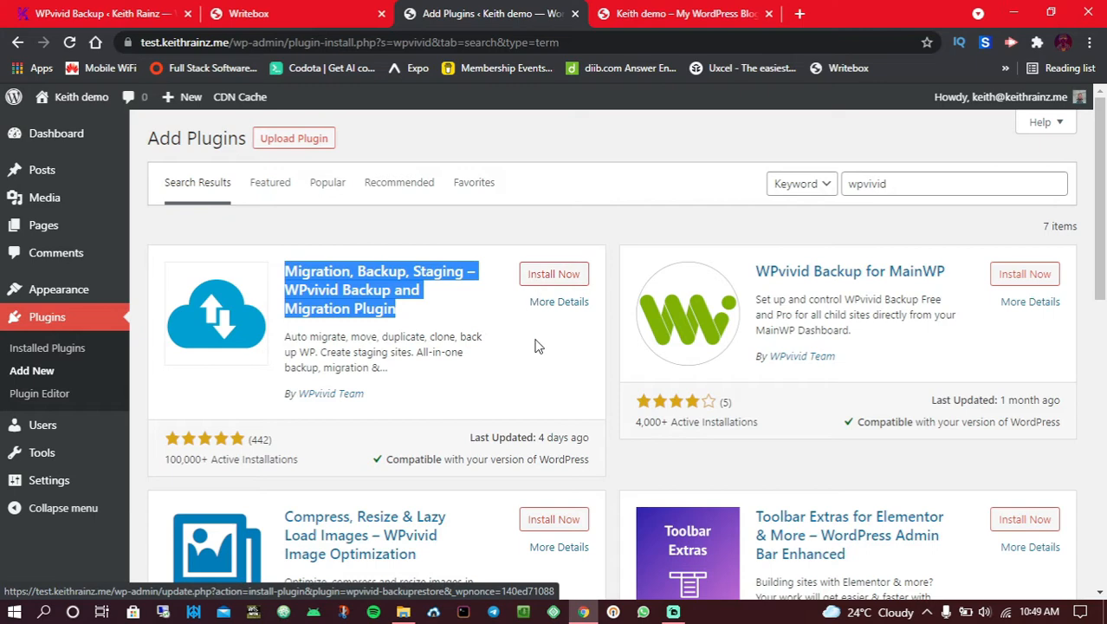
{"action": "left_click", "coordinate": [548, 290]}
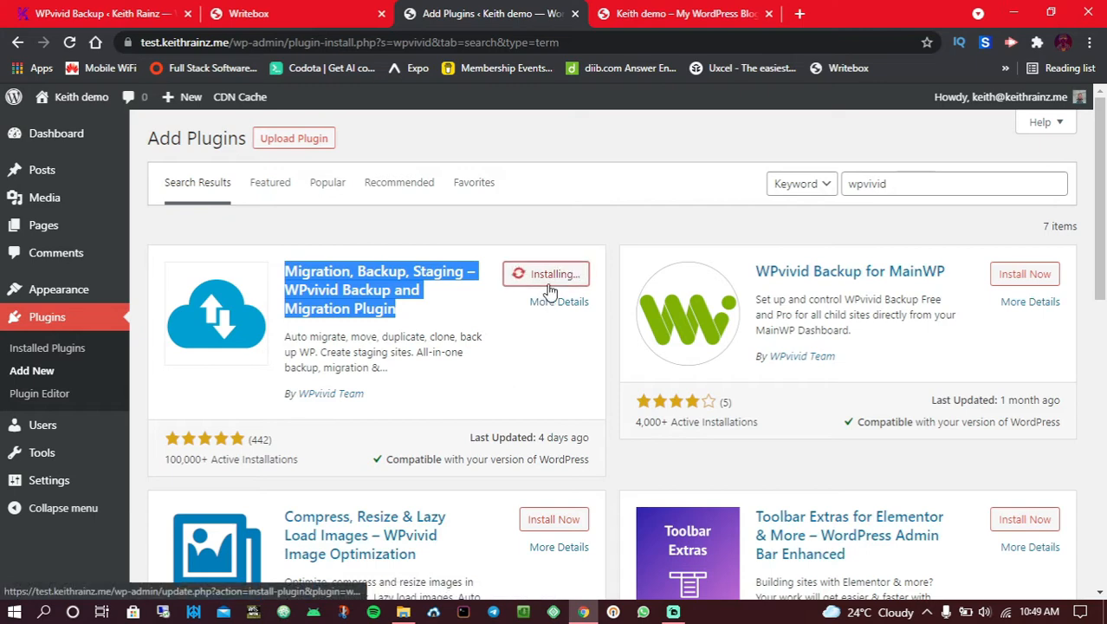
{"action": "left_click", "coordinate": [548, 290]}
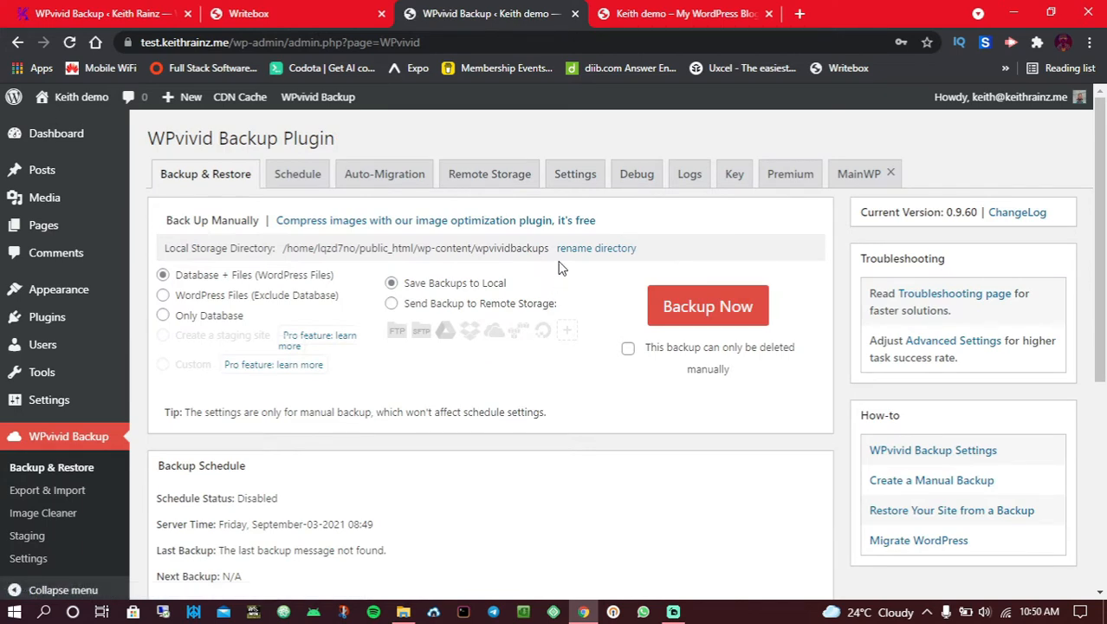
- Switch to the Writebox outline and highlight item 1, "How to do a manual backup - Local or other storage"
{"action": "left_click", "coordinate": [340, 10]}
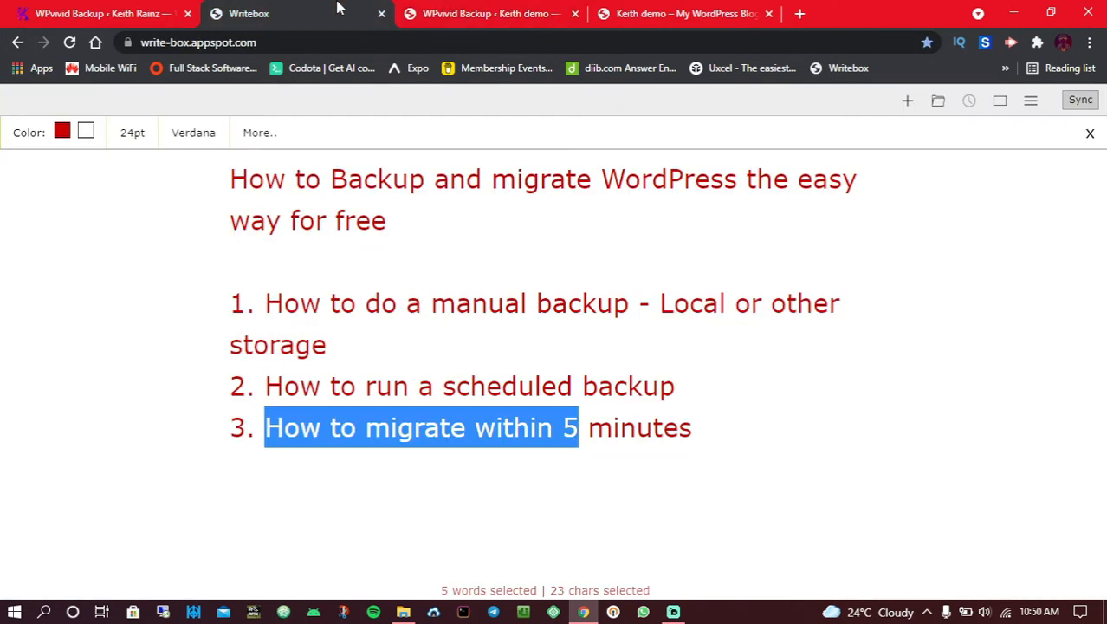
{"action": "left_click", "coordinate": [279, 245]}
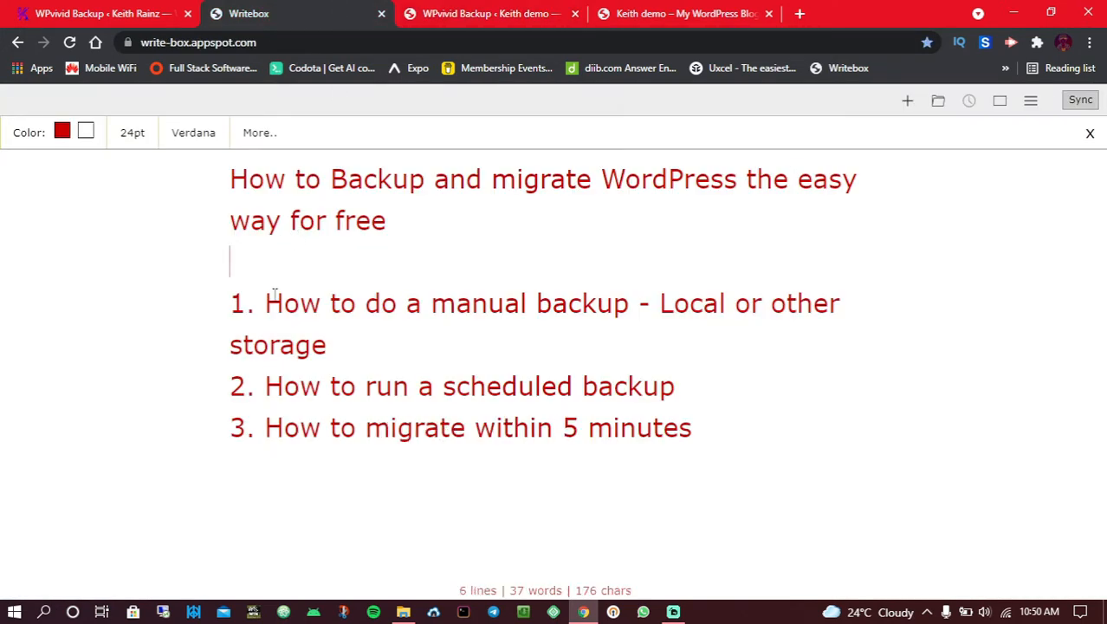
{"action": "left_click", "coordinate": [266, 305]}
{"action": "left_click_drag", "start_coordinate": [273, 310], "coordinate": [431, 337]}
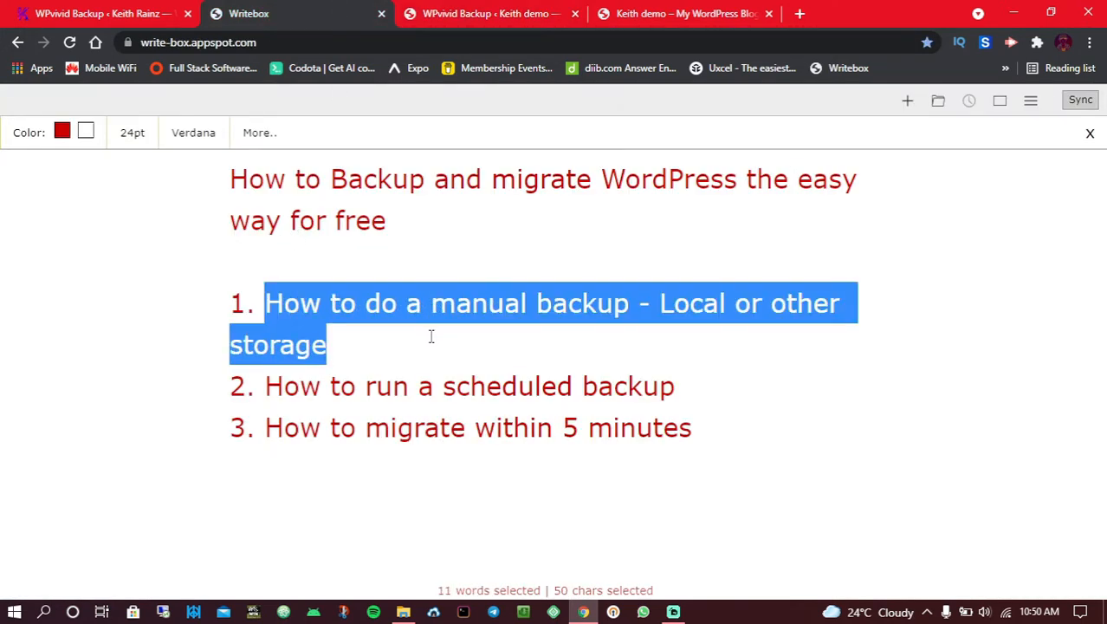
- Return to the WPvivid Backup page, try the manual backup's content options and select Database + Files (WordPress Files)
{"action": "left_click", "coordinate": [518, 15]}
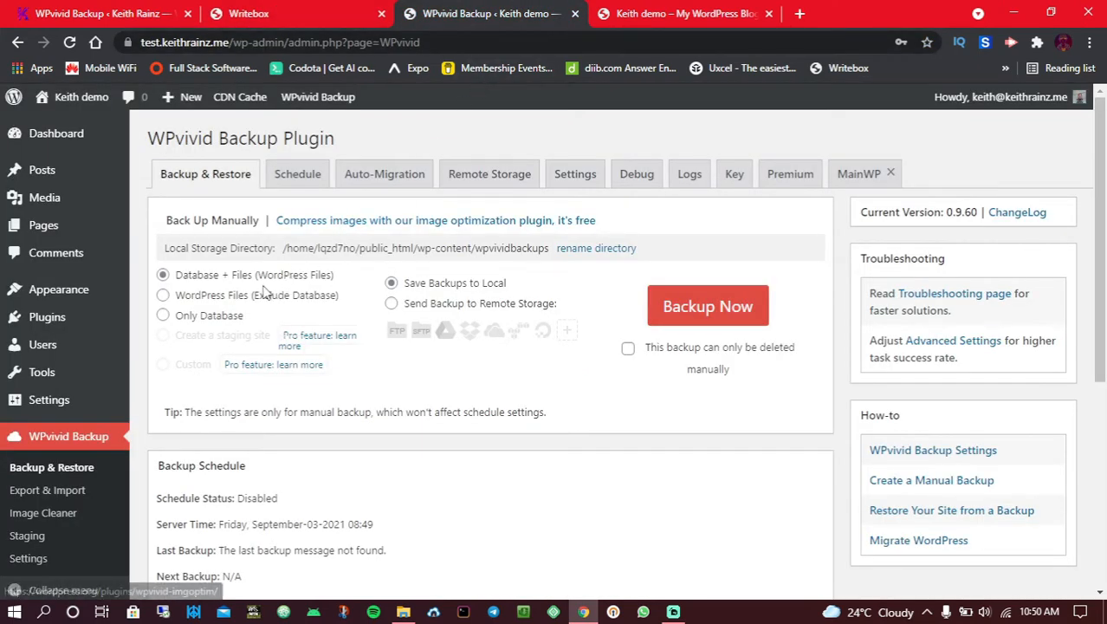
{"action": "left_click", "coordinate": [206, 298]}
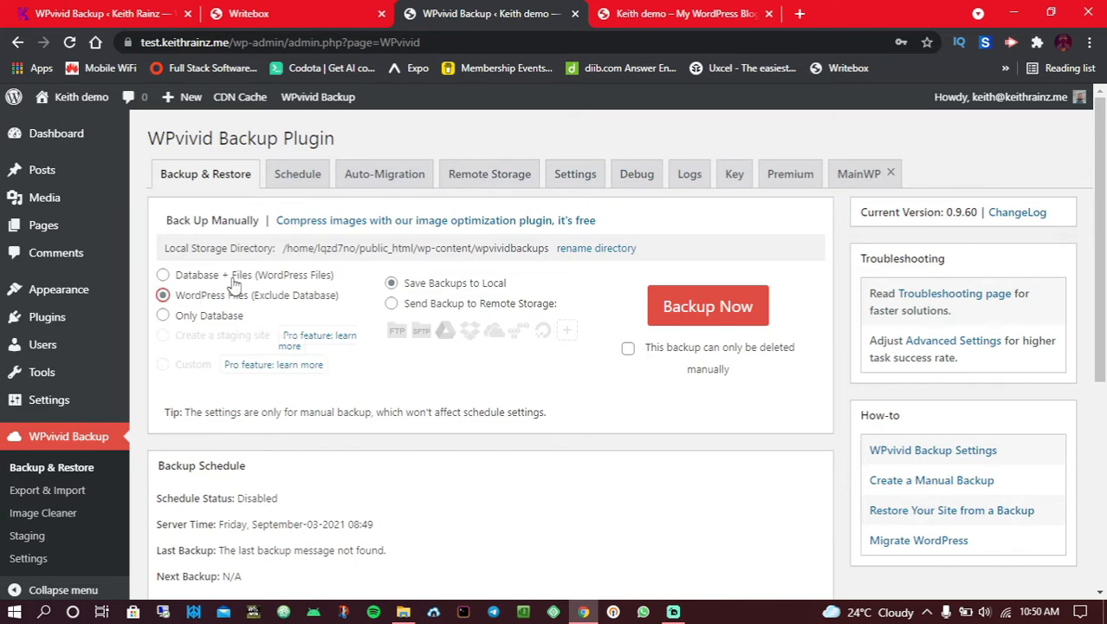
{"action": "left_click", "coordinate": [203, 318]}
{"action": "left_click", "coordinate": [165, 276]}
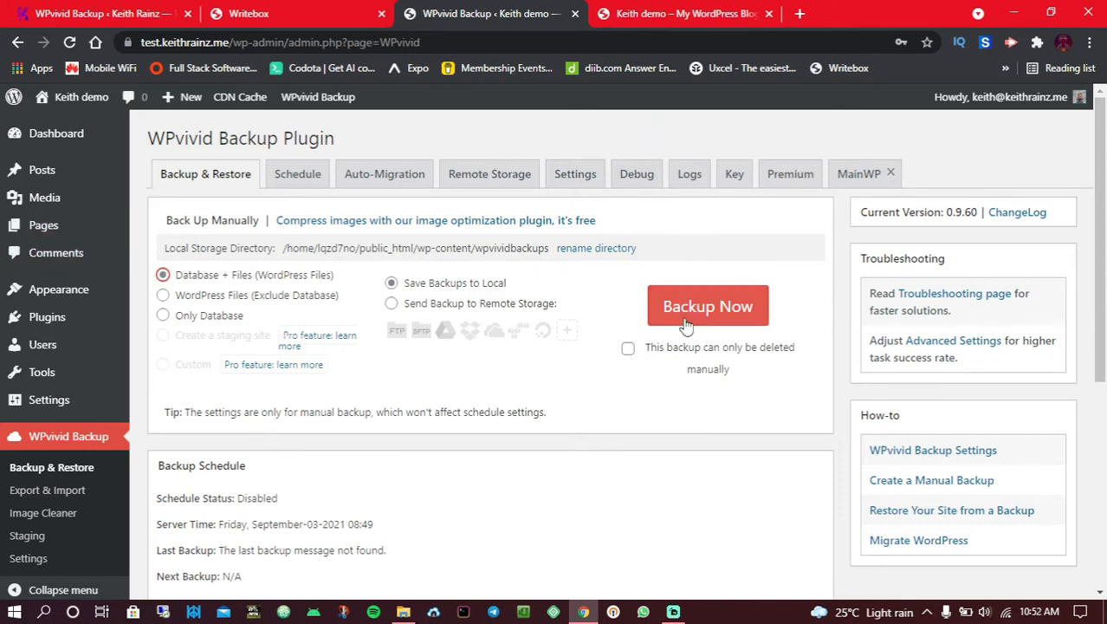
- Go back to the Writebox outline and mark the "other storage" wording in item 1
{"action": "left_click", "coordinate": [329, 15]}
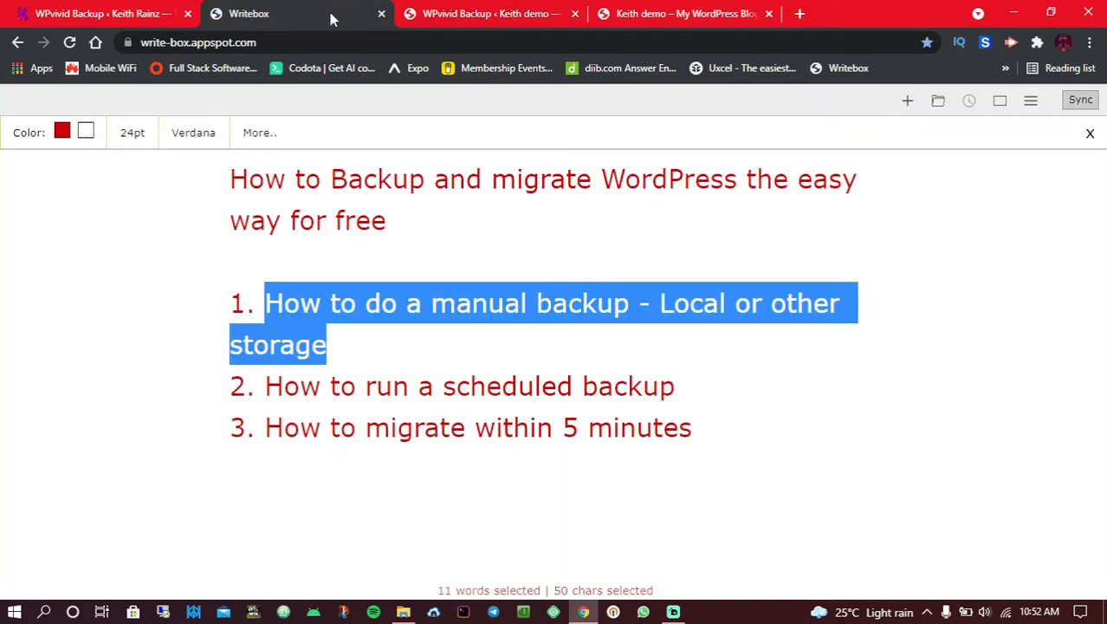
{"action": "left_click", "coordinate": [662, 305]}
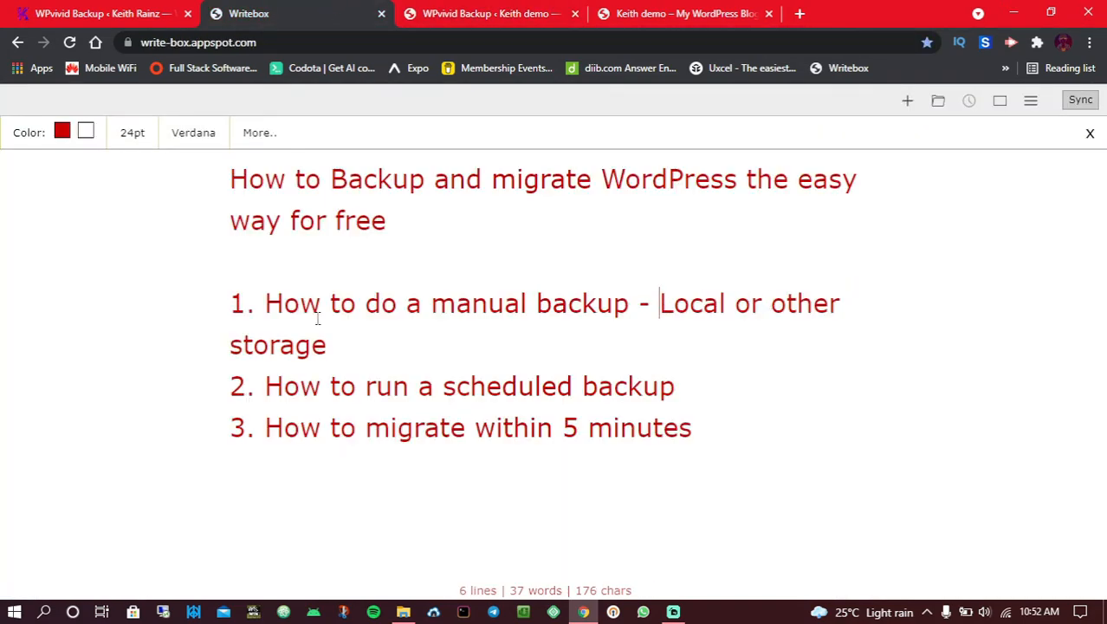
{"action": "left_click", "coordinate": [784, 310]}
{"action": "key", "text": "shift+Down"}
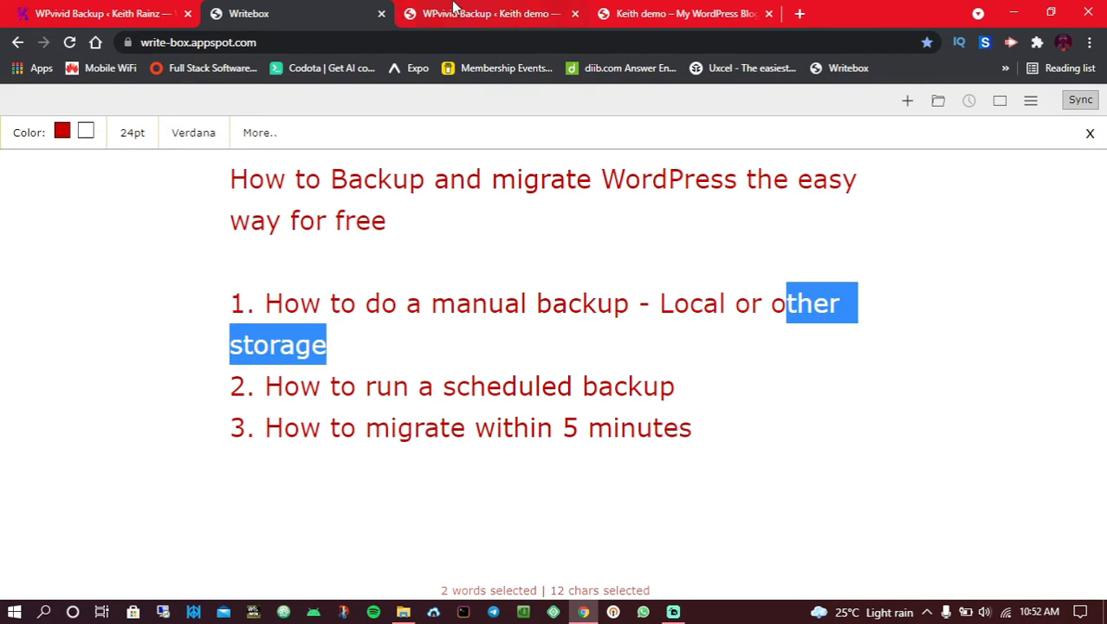
- Examine WPvivid's remote storage setup forms for Google Drive, Dropbox, Microsoft OneDrive, Amazon S3, DigitalOcean Spaces, FTP and SFTP
{"action": "left_click", "coordinate": [454, 12]}
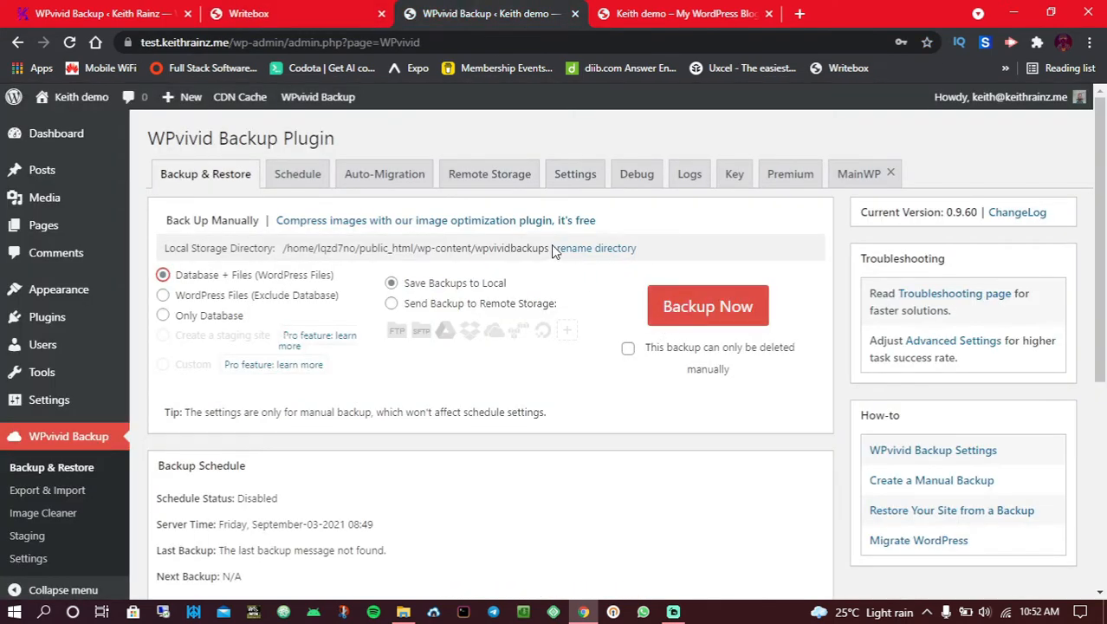
{"action": "left_click", "coordinate": [512, 179]}
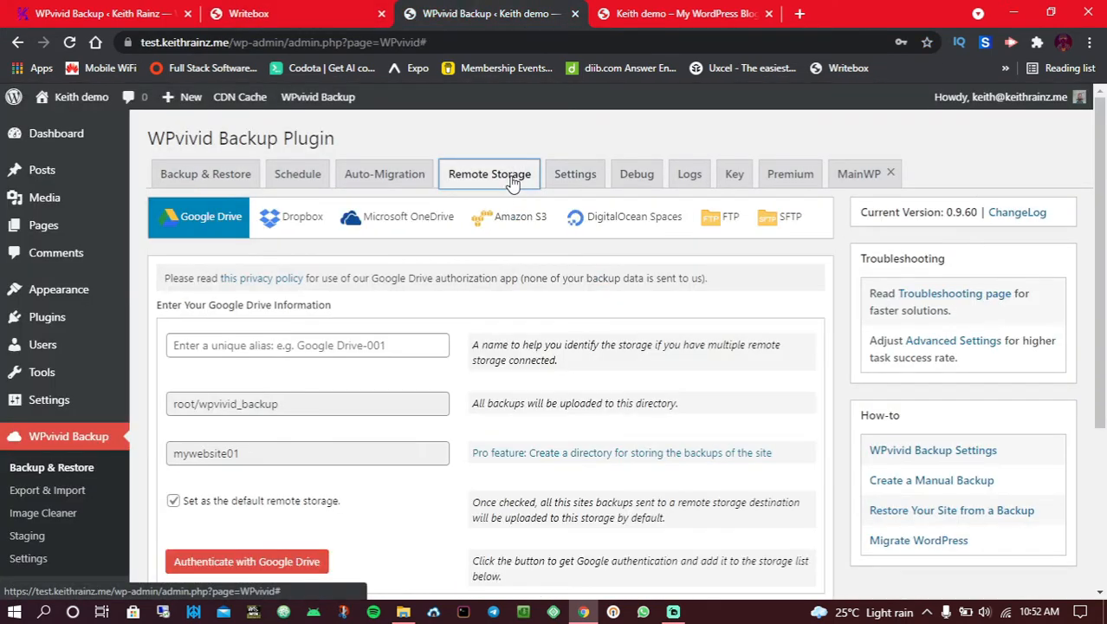
{"action": "left_click", "coordinate": [232, 230]}
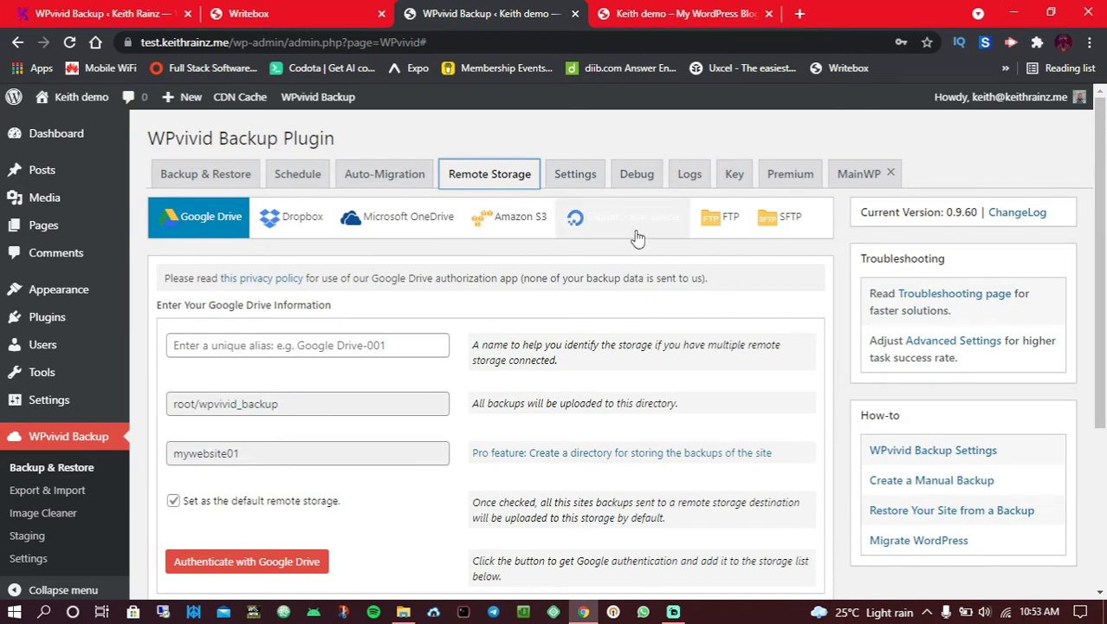
{"action": "left_click", "coordinate": [798, 232]}
{"action": "left_click", "coordinate": [698, 231]}
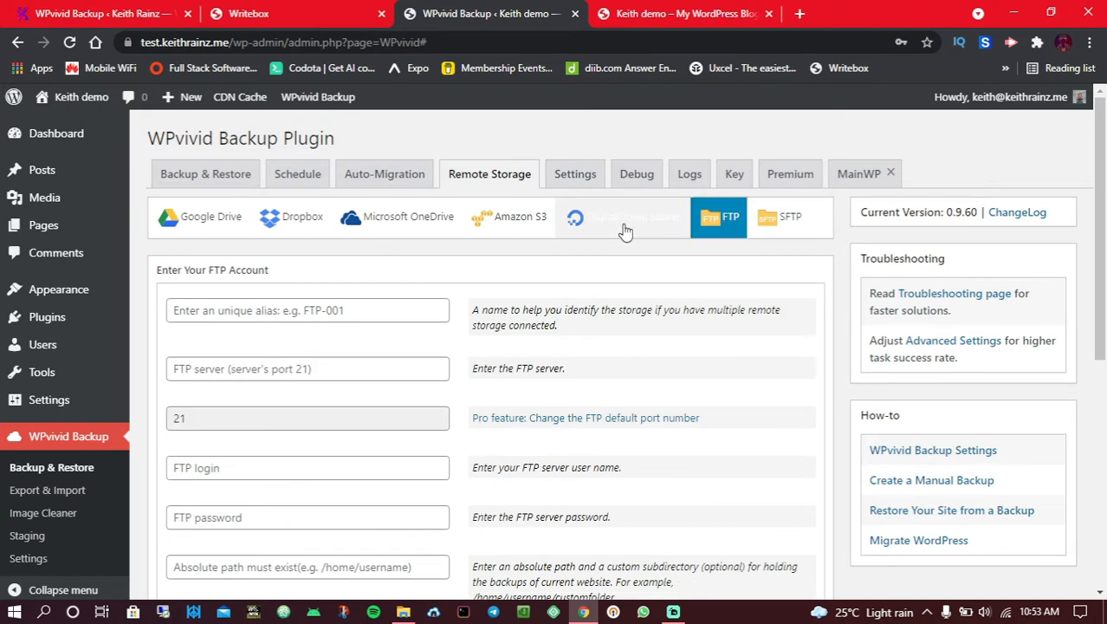
{"action": "left_click", "coordinate": [626, 230]}
{"action": "left_click", "coordinate": [518, 217]}
{"action": "left_click", "coordinate": [421, 215]}
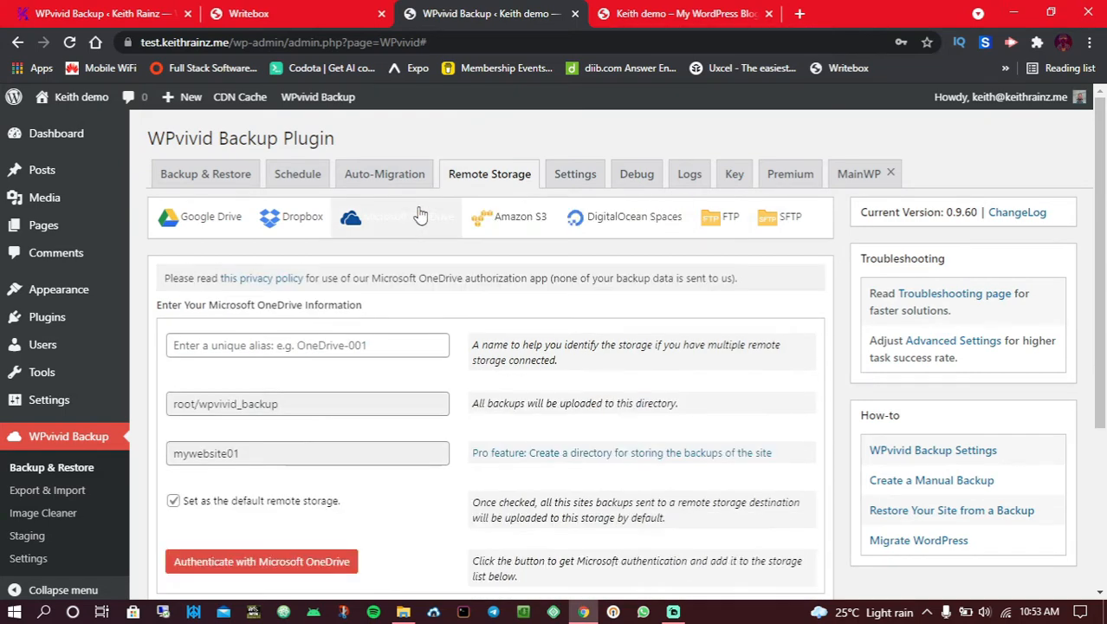
{"action": "left_click", "coordinate": [302, 216]}
{"action": "left_click", "coordinate": [203, 217]}
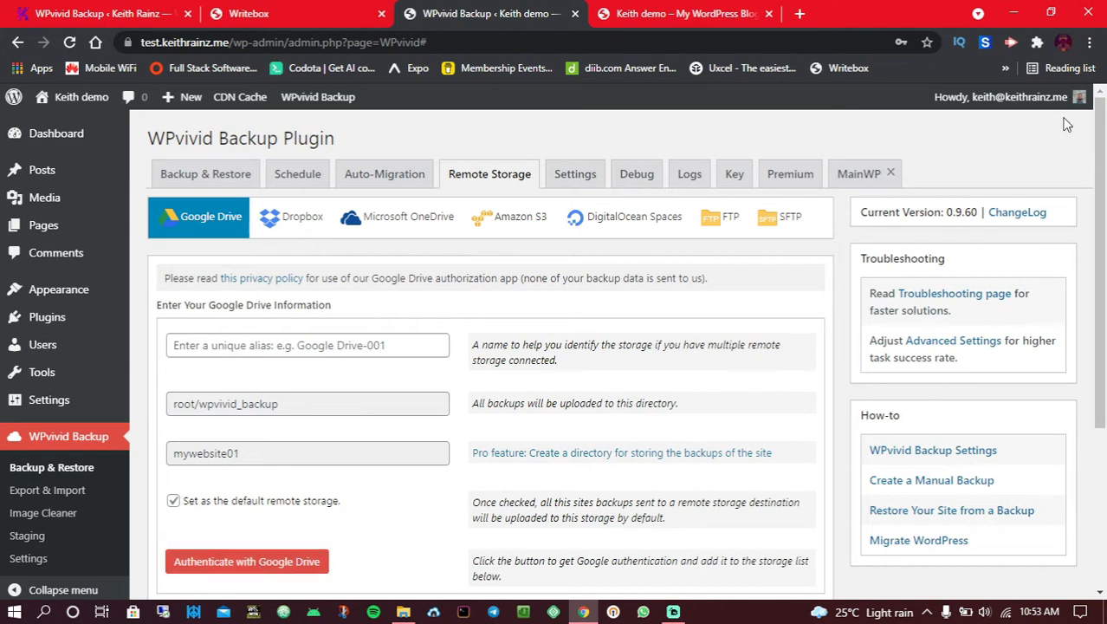
{"action": "left_click", "coordinate": [780, 218]}
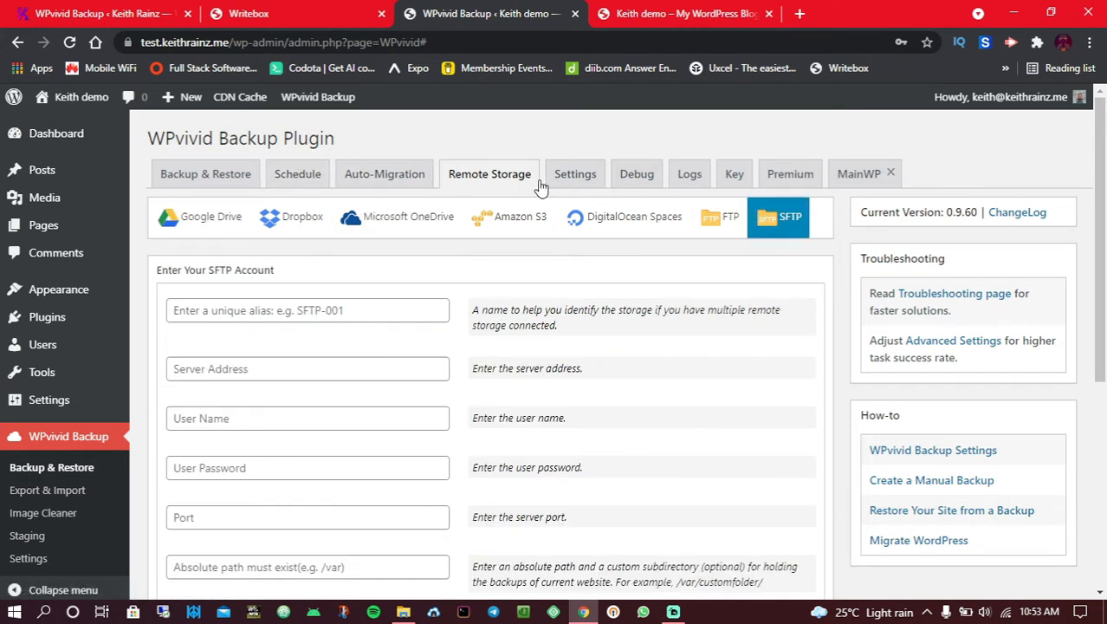
- Run a manual backup of Database + Files saved to local storage and view its entry in the backups list
{"action": "left_click", "coordinate": [229, 184]}
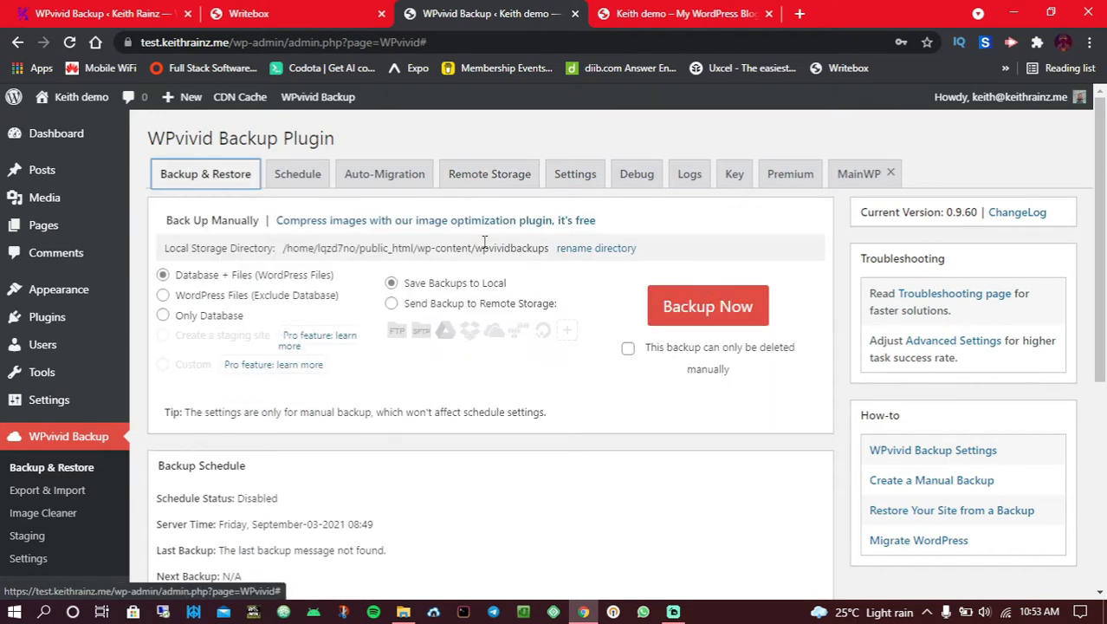
{"action": "left_click", "coordinate": [745, 303]}
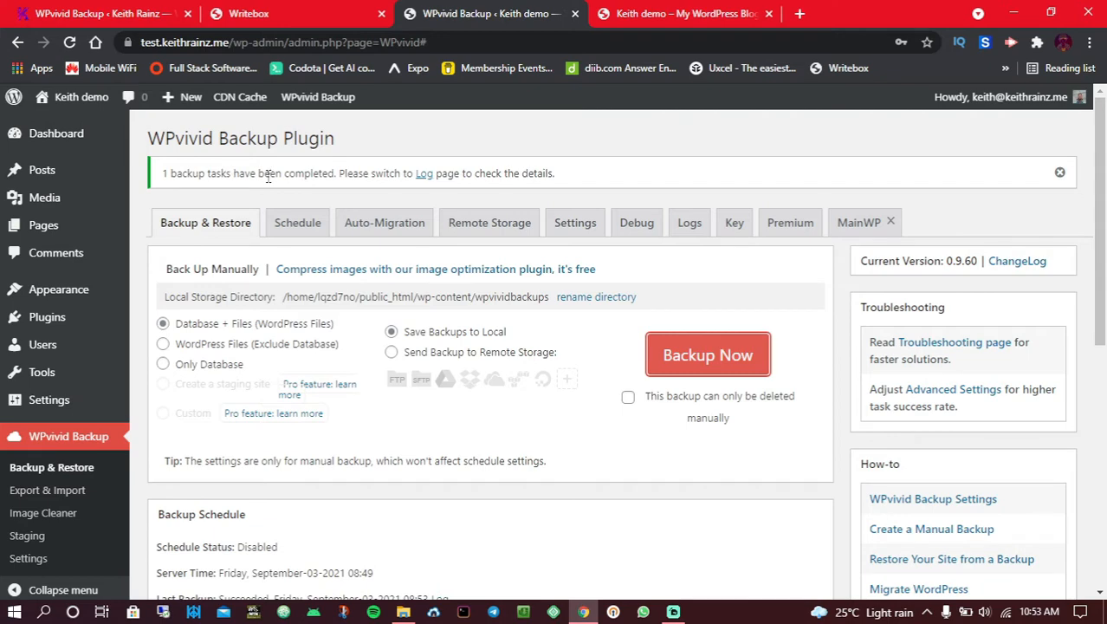
{"action": "scroll", "coordinate": [484, 173], "scroll_direction": "down", "scroll_amount": 6}
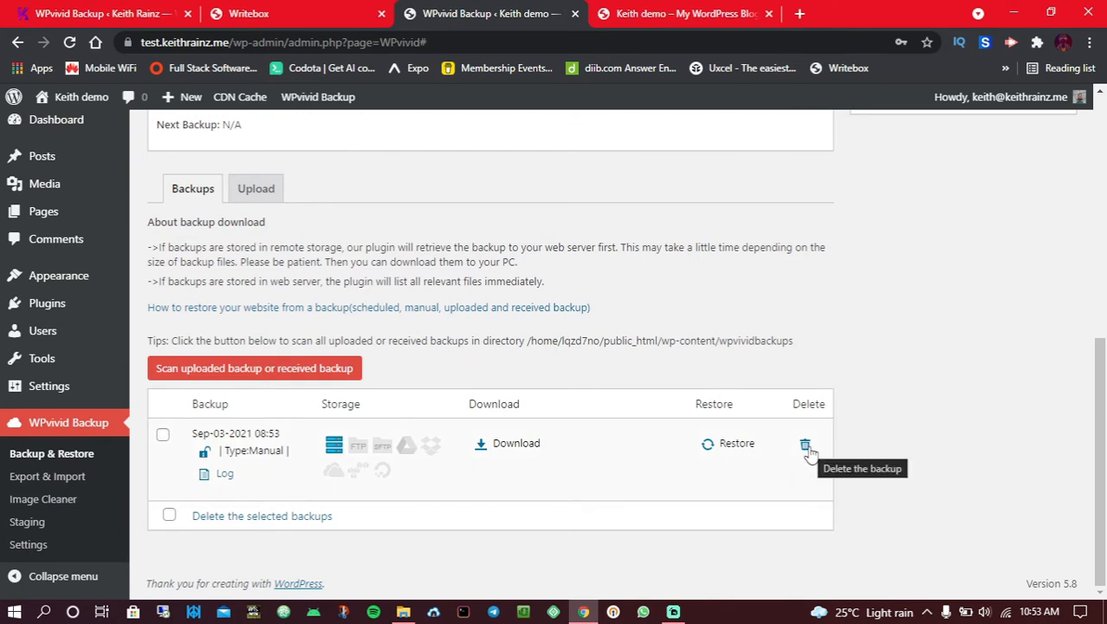
{"action": "scroll", "coordinate": [687, 391], "scroll_direction": "up", "scroll_amount": 2}
- Review item 1 on manual backups in the Writebox outline, highlighting its text
{"action": "left_click", "coordinate": [351, 10]}
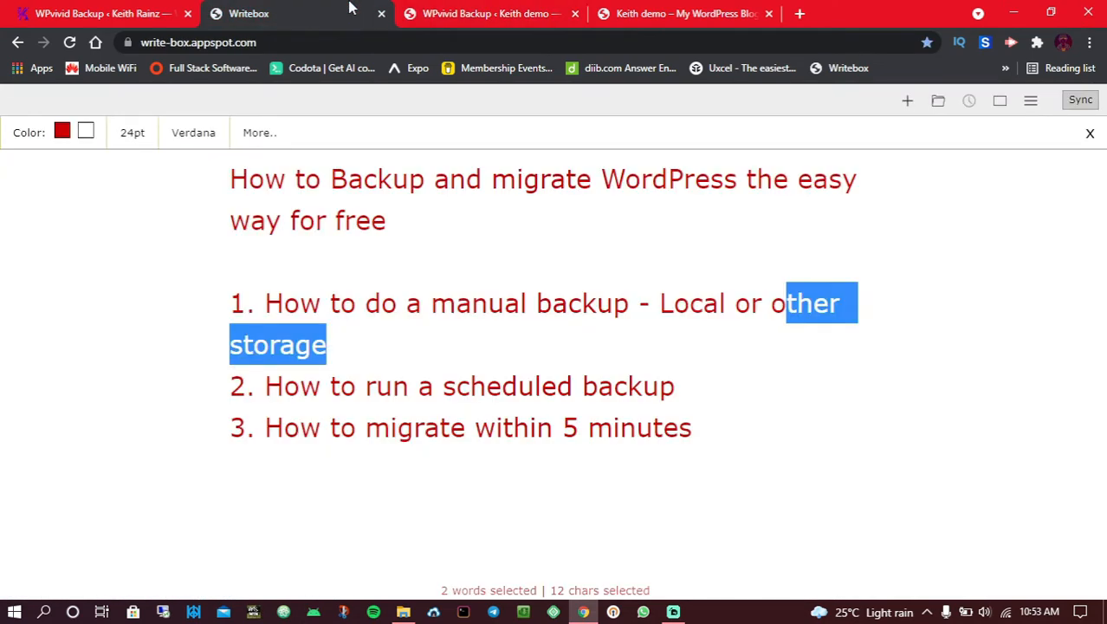
{"action": "left_click", "coordinate": [407, 305]}
{"action": "left_click", "coordinate": [280, 303]}
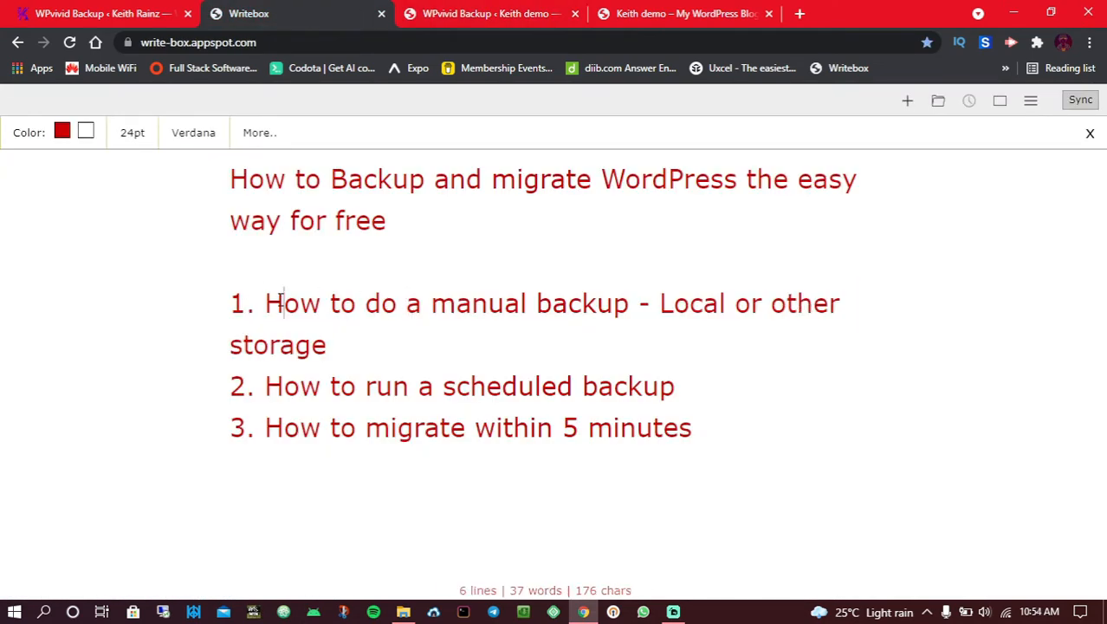
{"action": "left_click_drag", "start_coordinate": [307, 298], "coordinate": [571, 340]}
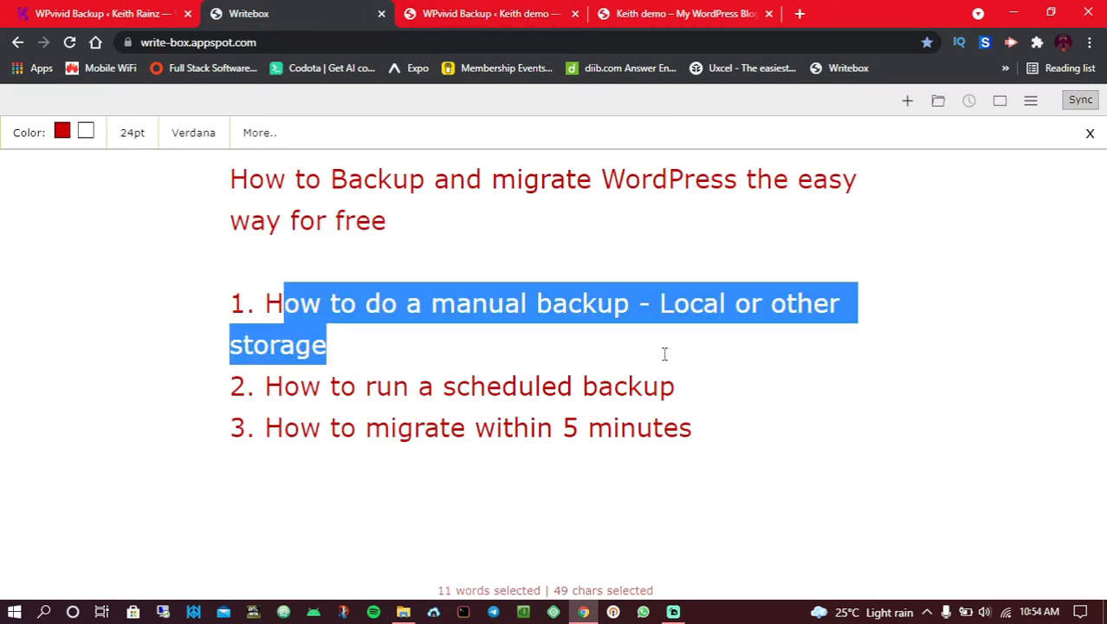
{"action": "left_click", "coordinate": [402, 279]}
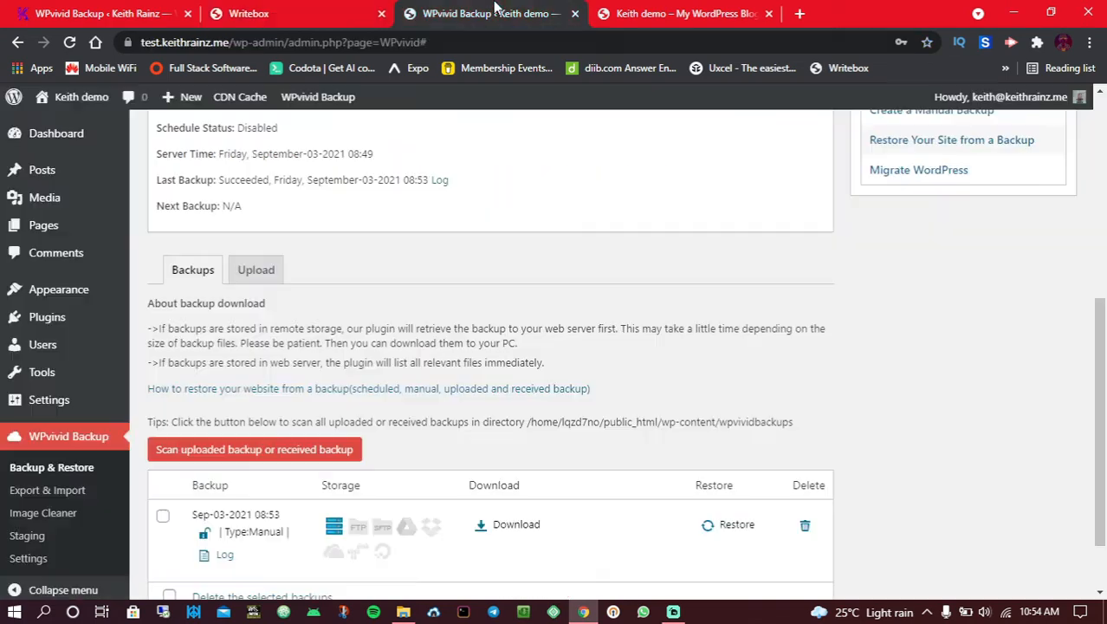
- Switch back to the WPvivid Backup page and enable the backup schedule in the schedule settings
{"action": "left_click", "coordinate": [497, 11]}
{"action": "scroll", "coordinate": [317, 294], "scroll_direction": "up", "scroll_amount": 3}
{"action": "scroll", "coordinate": [317, 294], "scroll_direction": "up", "scroll_amount": 3}
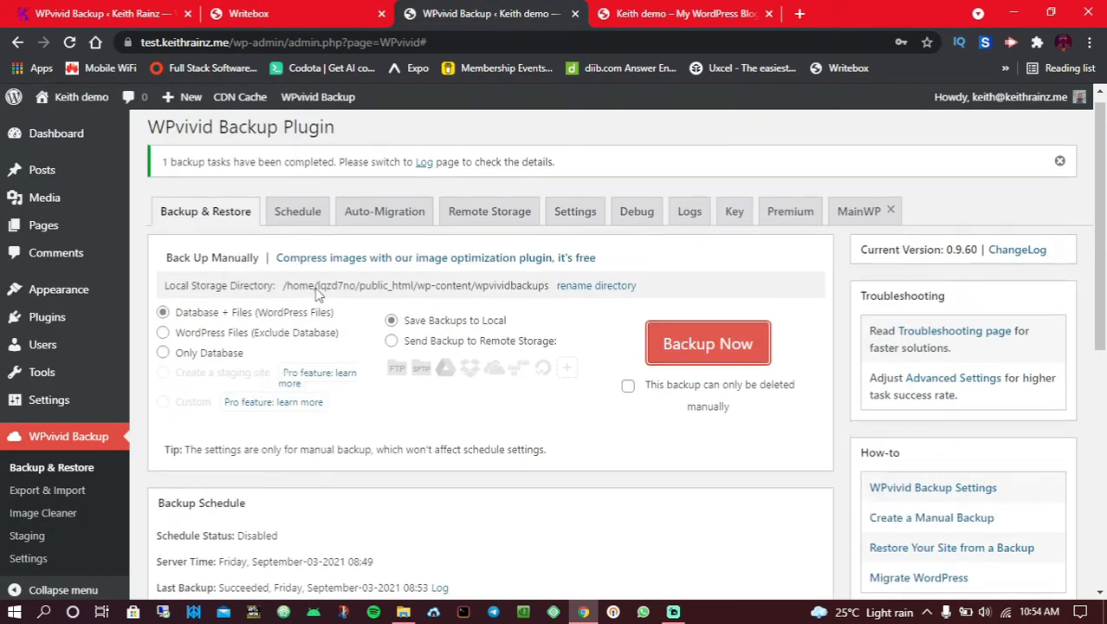
{"action": "left_click", "coordinate": [303, 227]}
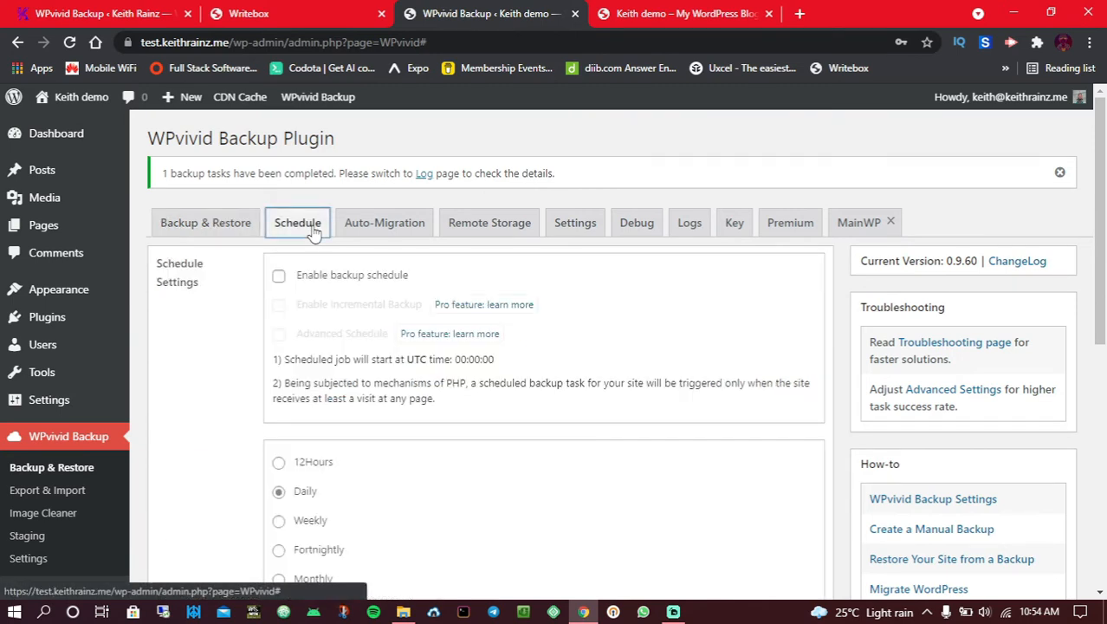
{"action": "left_click", "coordinate": [278, 277]}
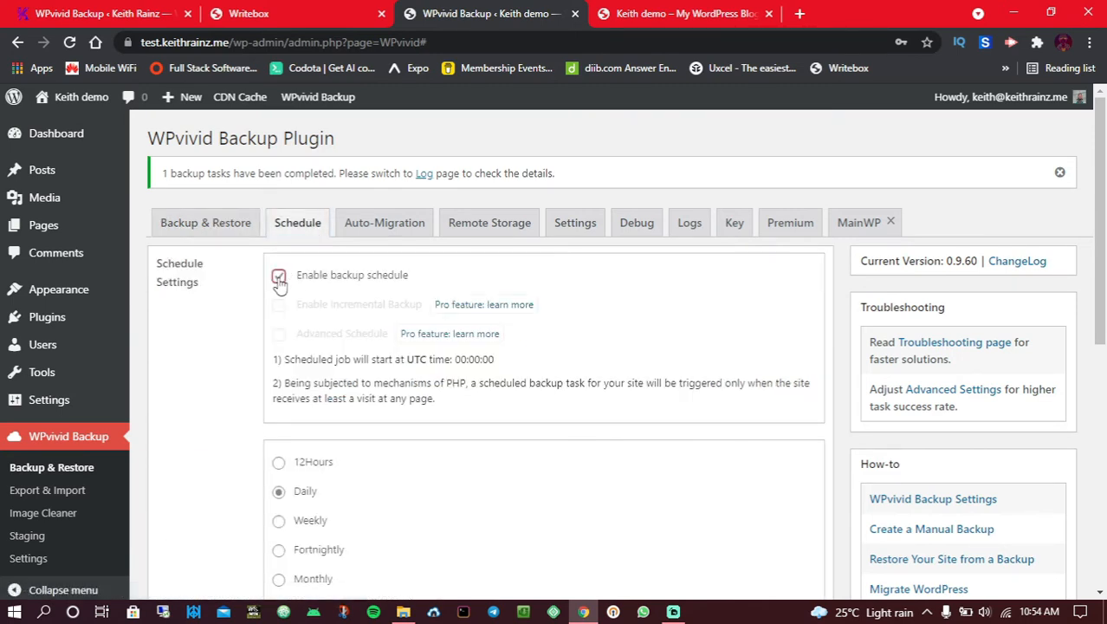
- Set the scheduled backup's contents to Database + Files (WordPress Files)
{"action": "scroll", "coordinate": [313, 261], "scroll_direction": "down", "scroll_amount": 2}
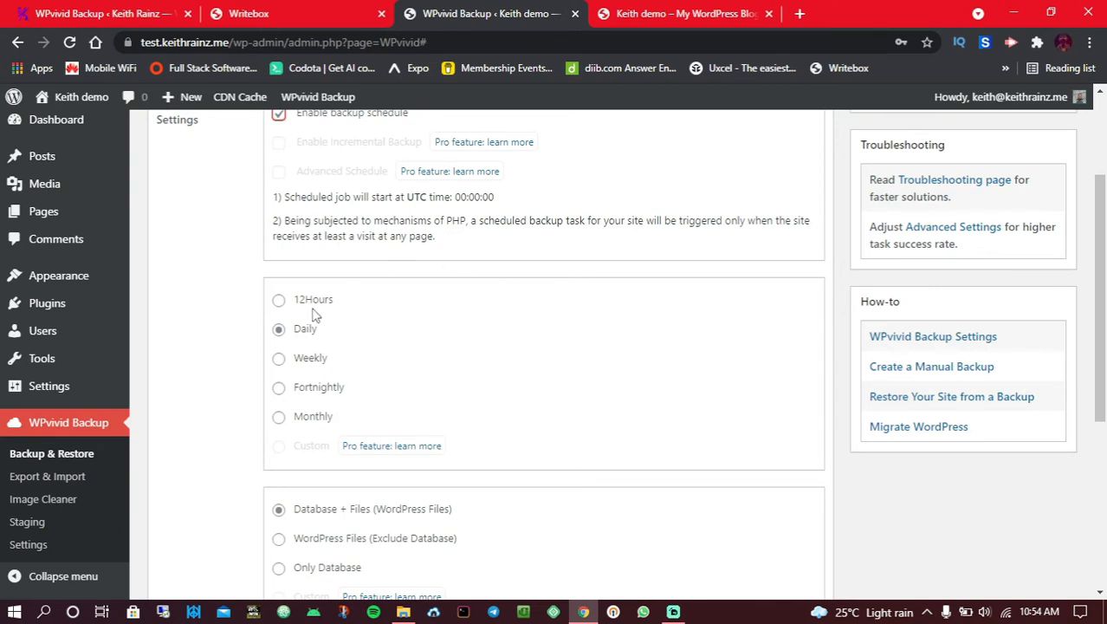
{"action": "scroll", "coordinate": [489, 287], "scroll_direction": "down", "scroll_amount": 3}
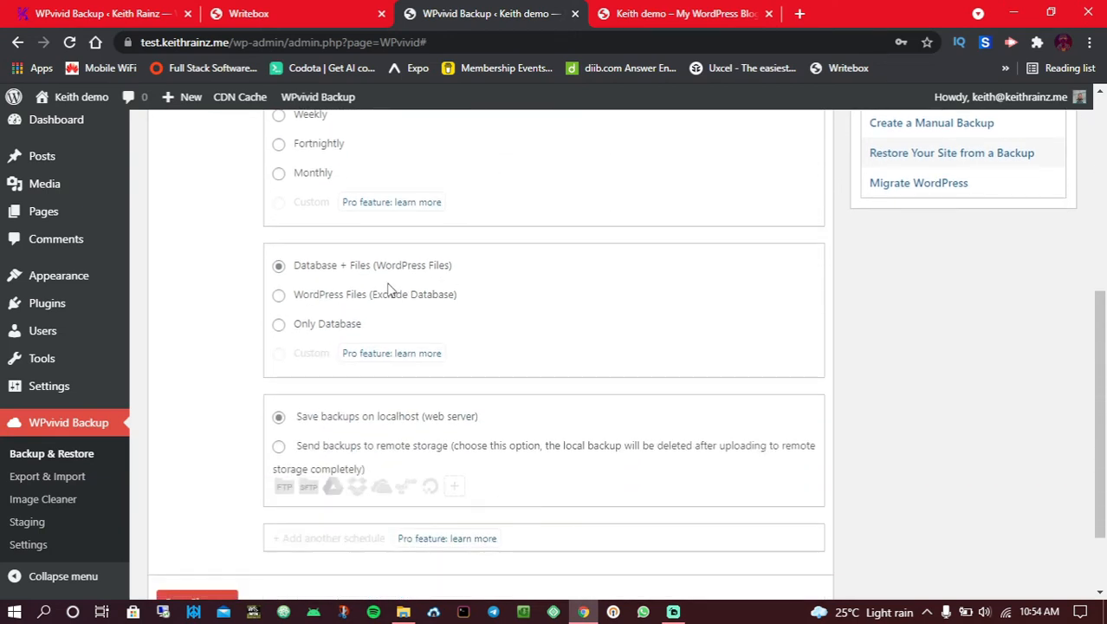
{"action": "left_click", "coordinate": [320, 271]}
{"action": "scroll", "coordinate": [323, 273], "scroll_direction": "down", "scroll_amount": 2}
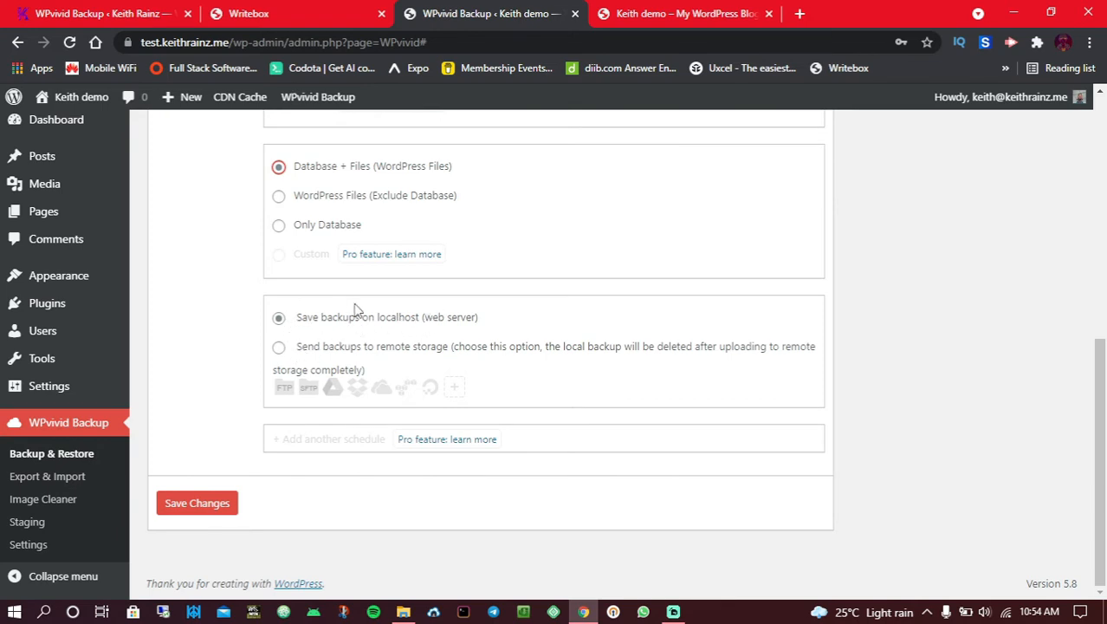
- Save the backup schedule changes and check the Backup Schedule status on the Backup & Restore page
{"action": "left_click", "coordinate": [197, 511]}
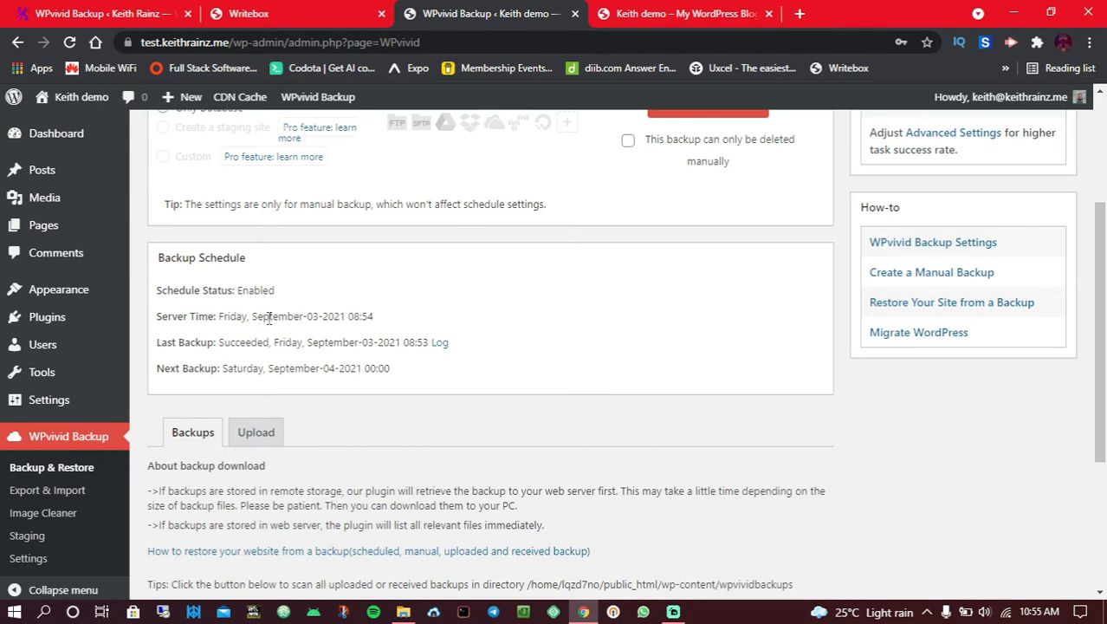
{"action": "scroll", "coordinate": [373, 303], "scroll_direction": "up", "scroll_amount": 1}
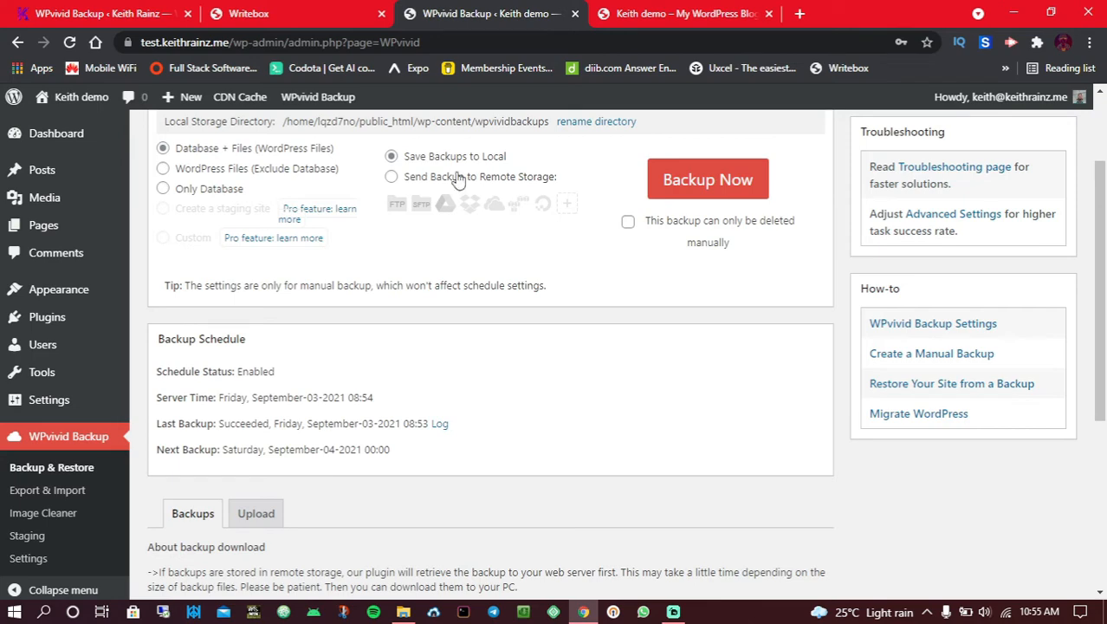
- Review item 2 on scheduled backups in the Writebox outline, highlighting its text, and return to the WPvivid Backup page
{"action": "left_click", "coordinate": [232, 13]}
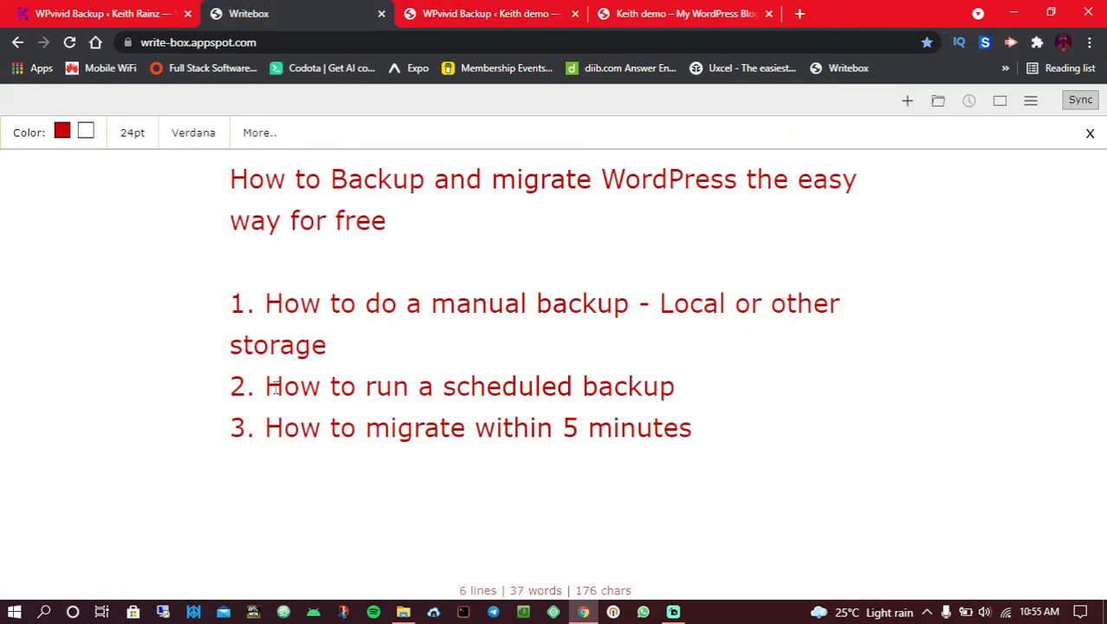
{"action": "left_click_drag", "start_coordinate": [283, 389], "coordinate": [672, 400]}
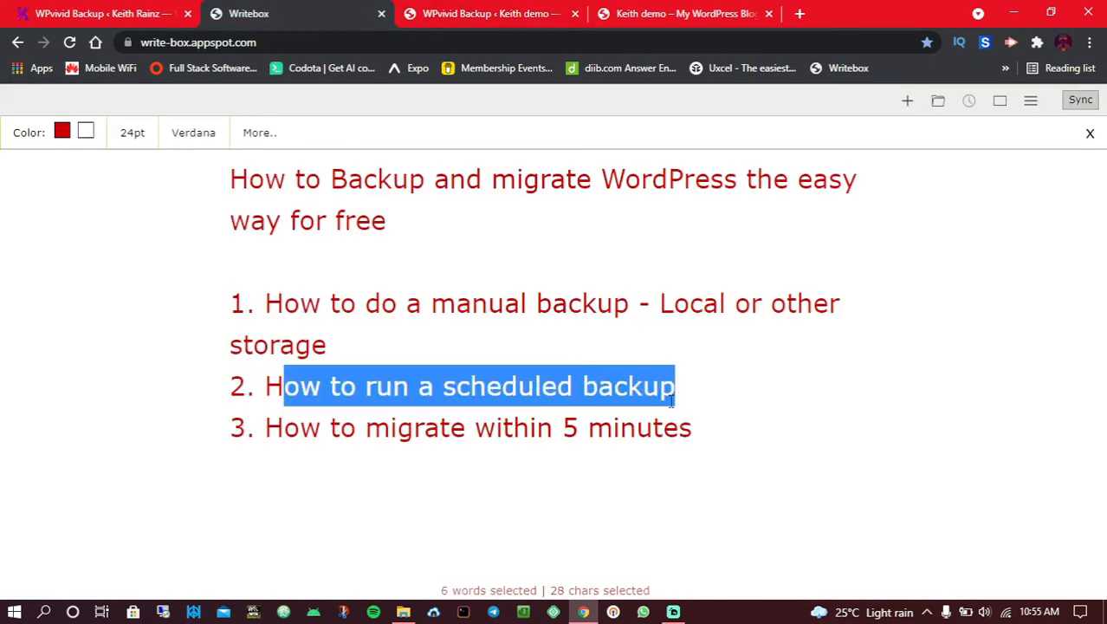
{"action": "left_click", "coordinate": [331, 383]}
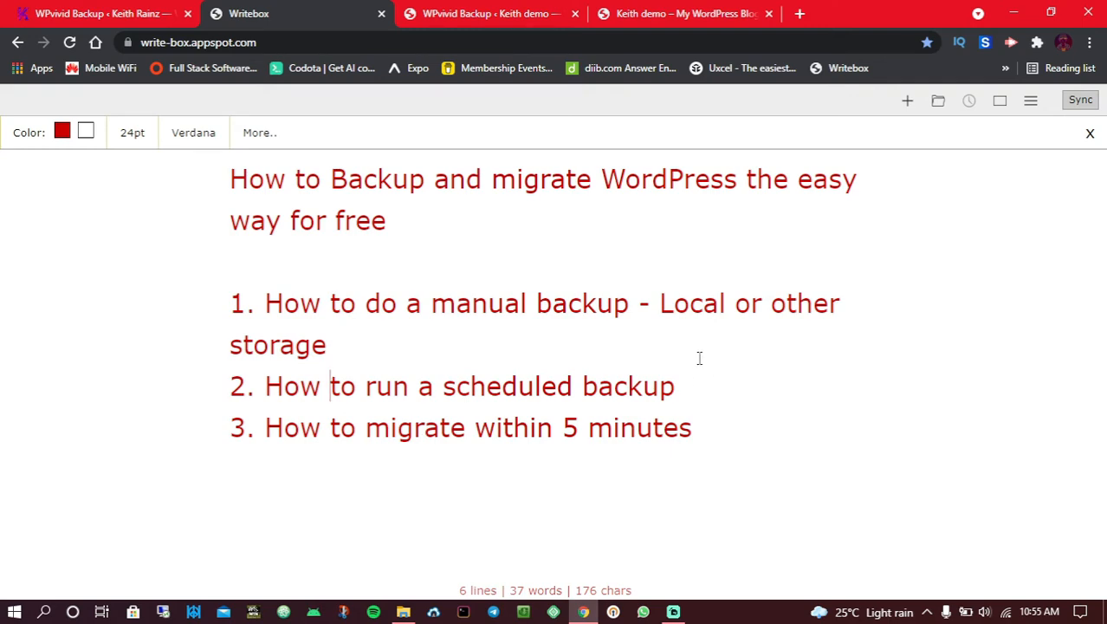
{"action": "left_click", "coordinate": [482, 10]}
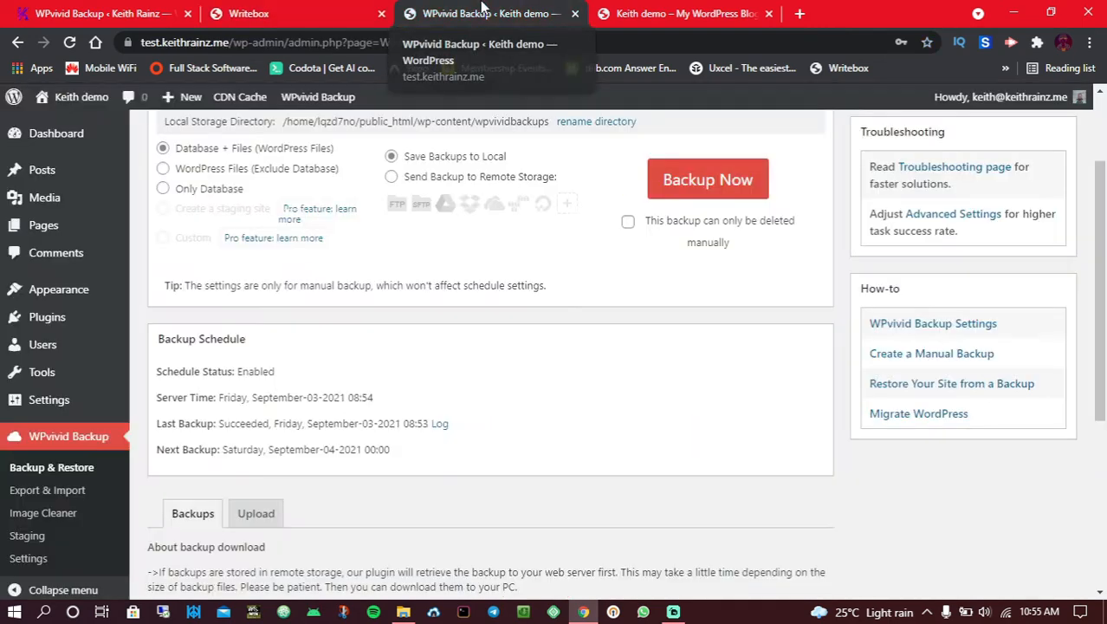
{"action": "scroll", "coordinate": [485, 260], "scroll_direction": "up", "scroll_amount": 2}
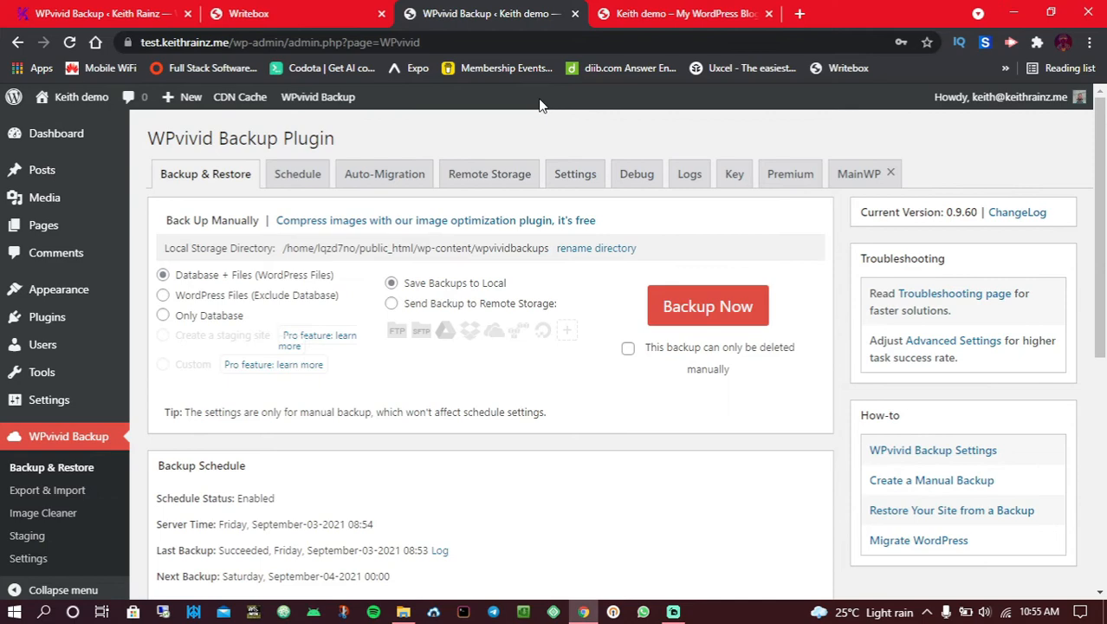
- Switch to Writebox and add the line "old site = new site" a few lines below the outline
{"action": "left_click", "coordinate": [274, 10]}
{"action": "key", "text": "Return"}
{"action": "key", "text": "Return"}
{"action": "key", "text": "Return"}
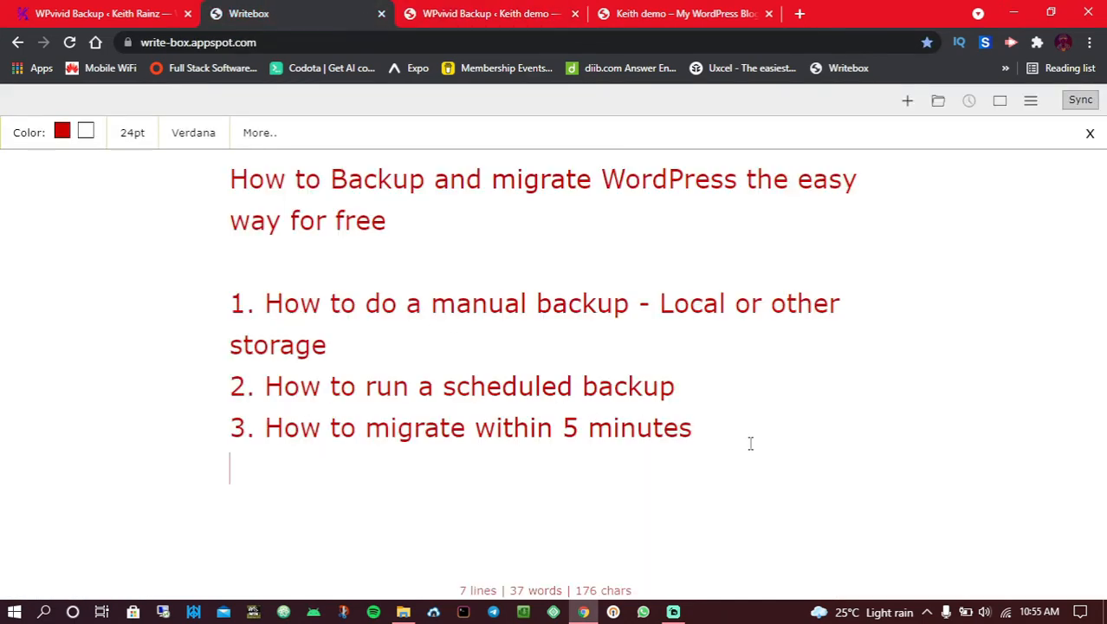
{"action": "type", "text": "old site"}
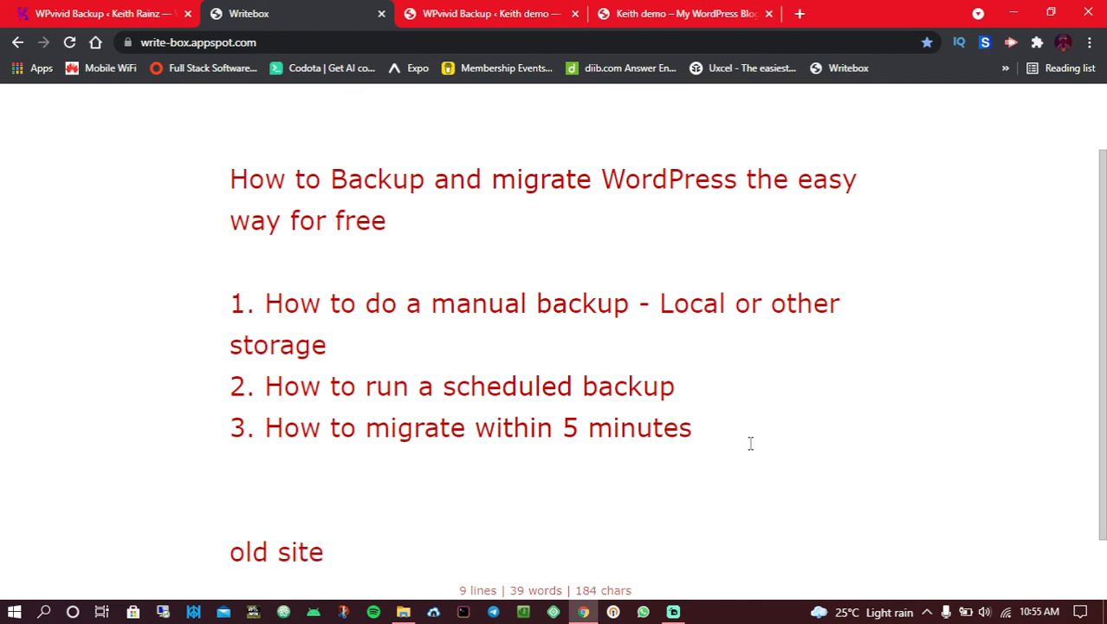
{"action": "type", "text": " = new"}
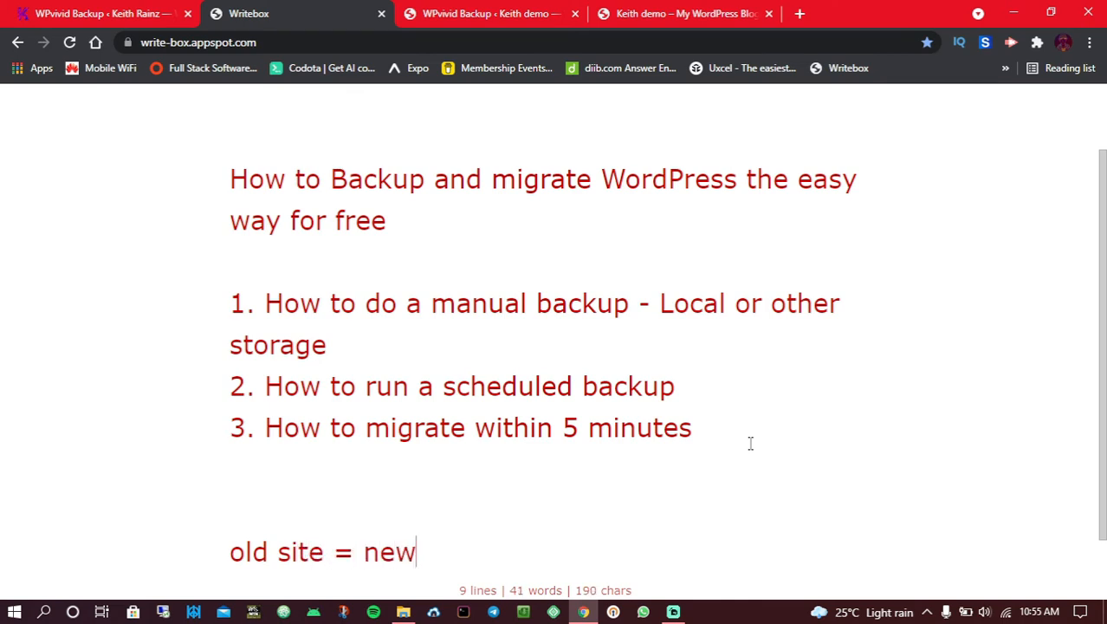
{"action": "type", "text": " site"}
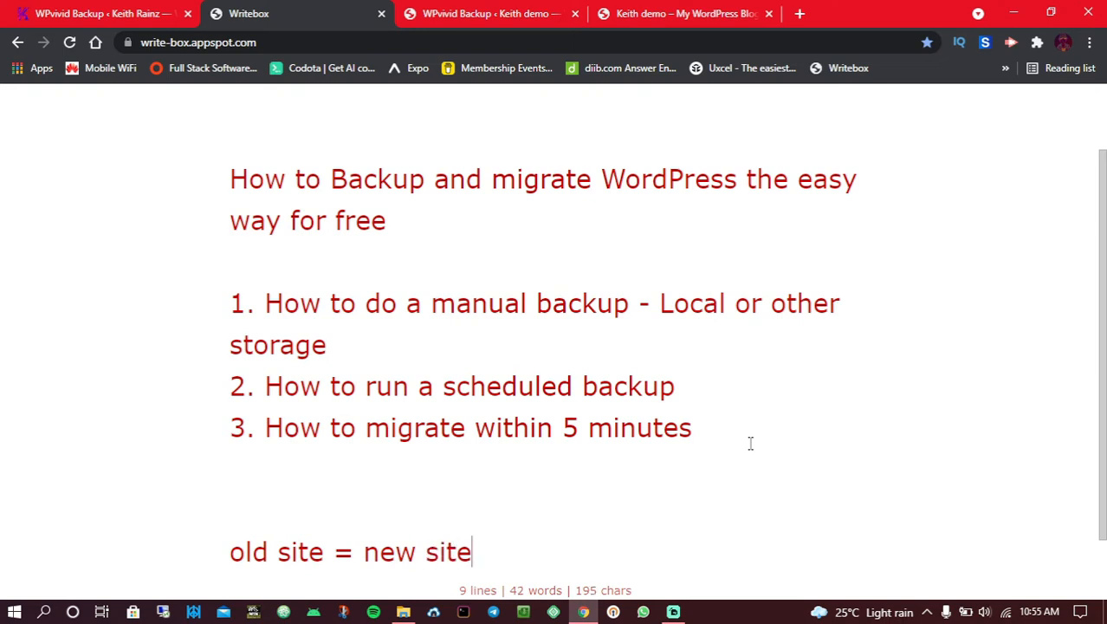
{"action": "key", "text": "Return"}
{"action": "key", "text": "Return"}
{"action": "key", "text": "Return"}
{"action": "key", "text": "Return"}
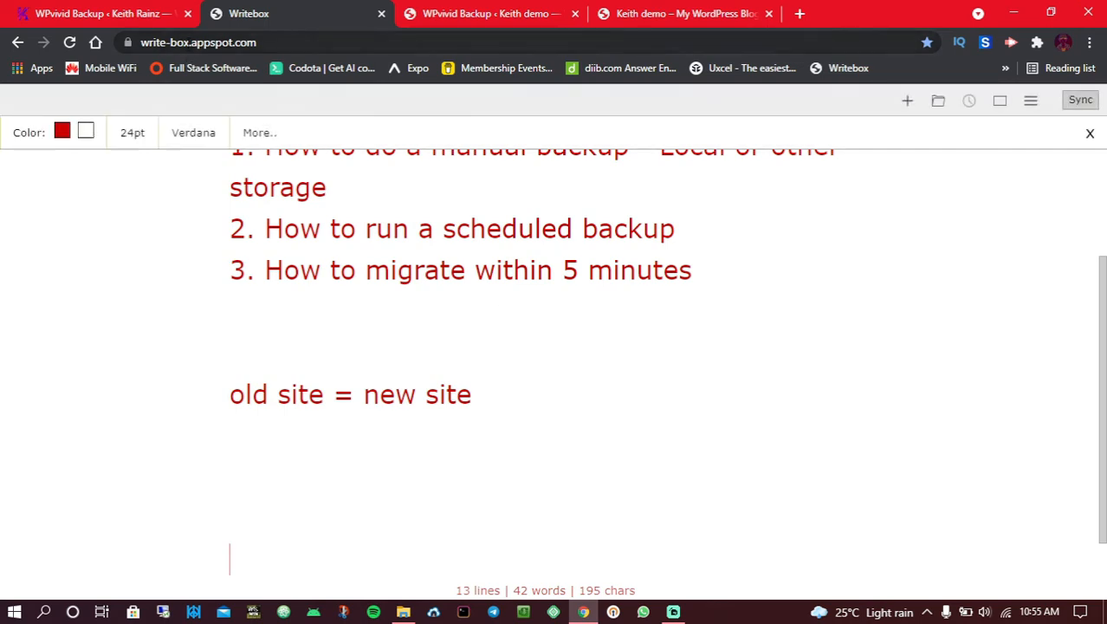
{"action": "type", "text": "https://keithrainz.me/ =   https://test.keithrainz.me/"}
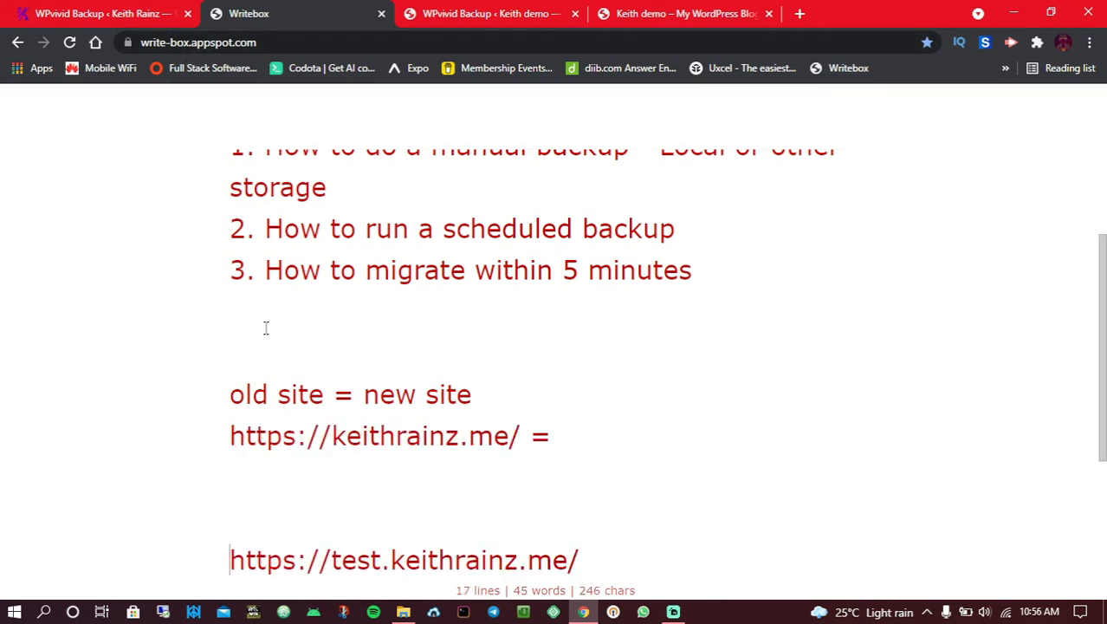
- Compare the old and new site addresses in the Writebox notes, highlighting the old site's address
{"action": "left_click", "coordinate": [256, 395]}
{"action": "left_click_drag", "start_coordinate": [232, 442], "coordinate": [512, 442]}
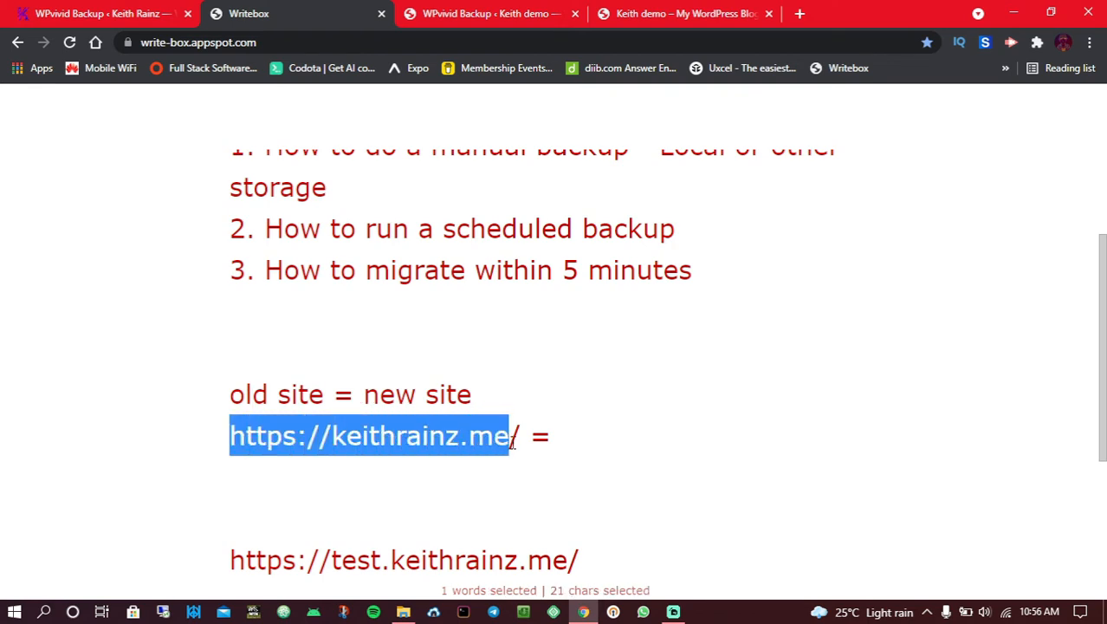
{"action": "scroll", "coordinate": [363, 487], "scroll_direction": "down", "scroll_amount": 2}
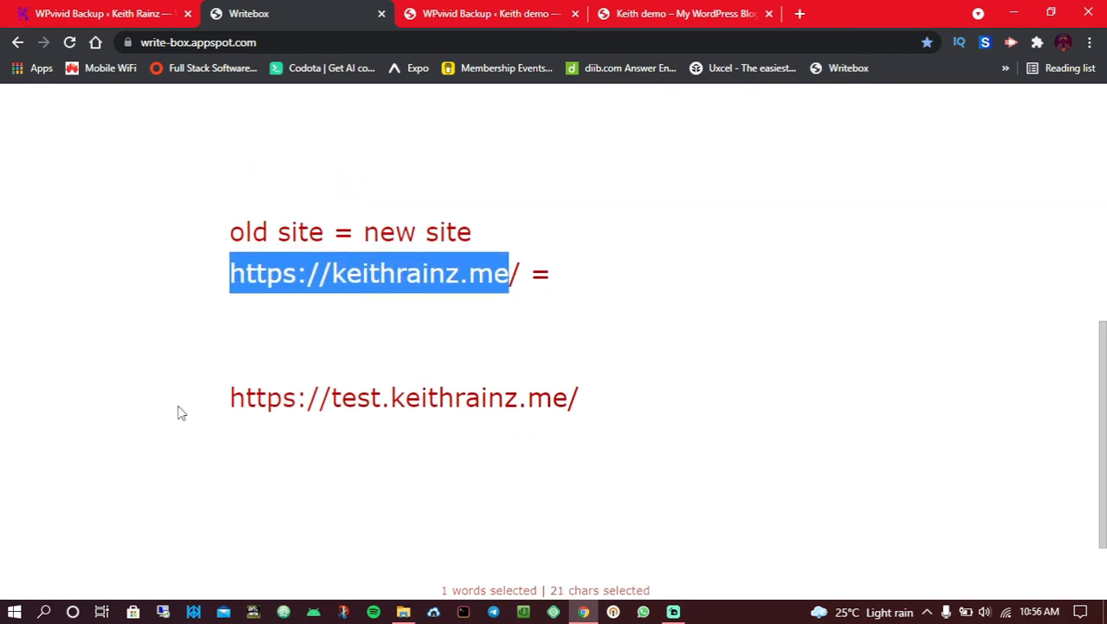
{"action": "left_click", "coordinate": [358, 397]}
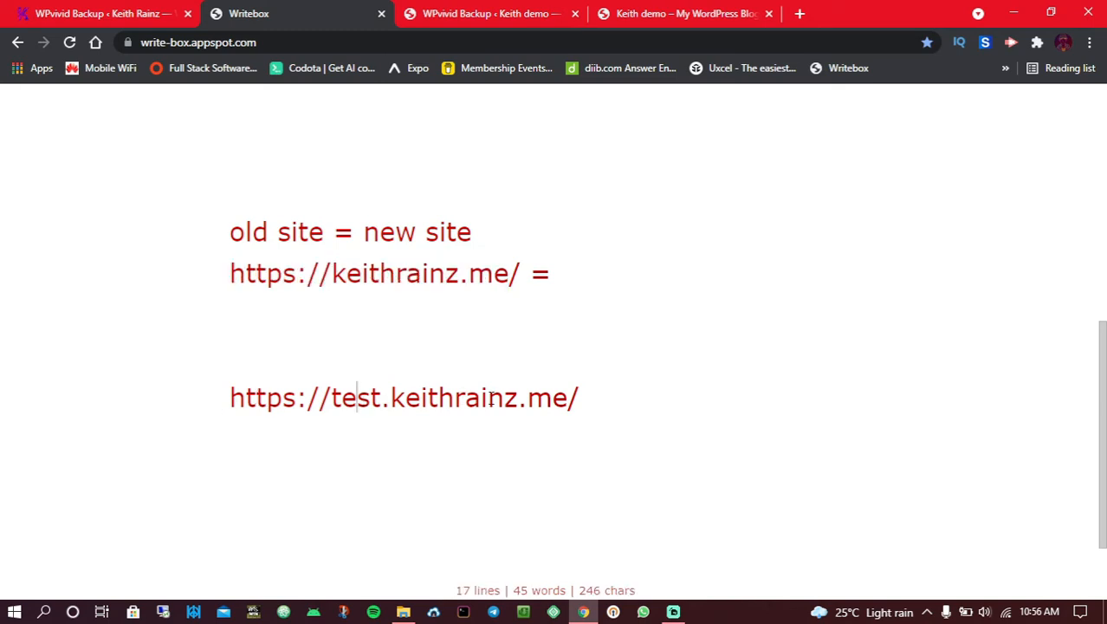
{"action": "left_click", "coordinate": [608, 394]}
{"action": "left_click_drag", "start_coordinate": [232, 274], "coordinate": [469, 274]}
{"action": "left_click", "coordinate": [504, 395]}
{"action": "left_click", "coordinate": [303, 258]}
- Switch to the test site's front page and look through its content from header to footer
{"action": "left_click", "coordinate": [684, 13]}
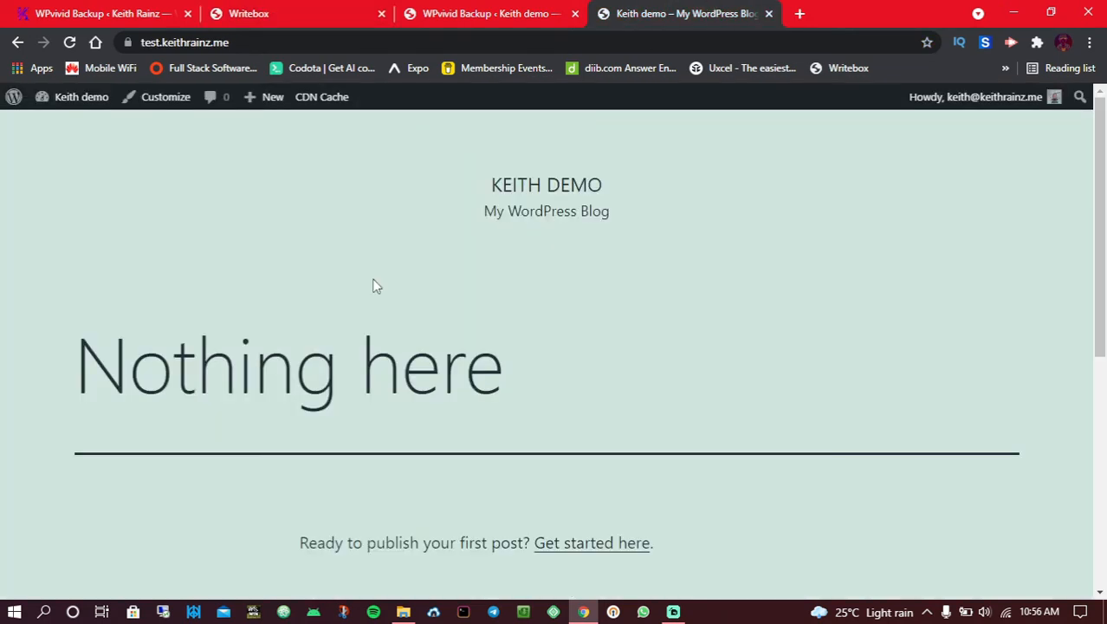
{"action": "scroll", "coordinate": [373, 285], "scroll_direction": "down", "scroll_amount": 5}
{"action": "scroll", "coordinate": [436, 303], "scroll_direction": "up", "scroll_amount": 5}
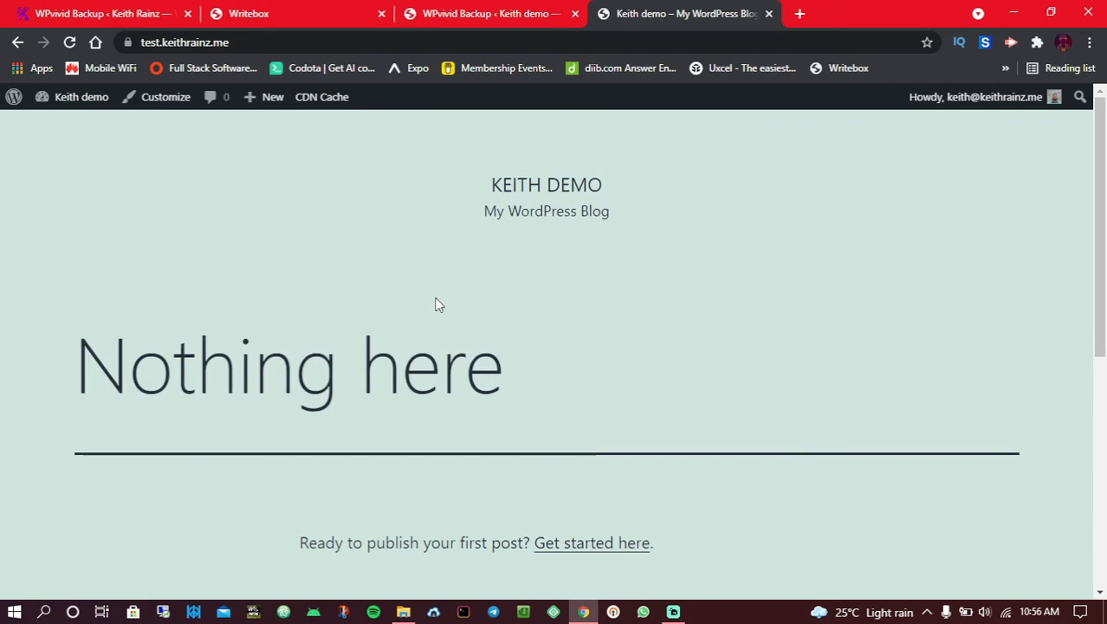
{"action": "scroll", "coordinate": [436, 302], "scroll_direction": "down", "scroll_amount": 5}
{"action": "scroll", "coordinate": [435, 301], "scroll_direction": "up", "scroll_amount": 1}
{"action": "scroll", "coordinate": [435, 302], "scroll_direction": "up", "scroll_amount": 1}
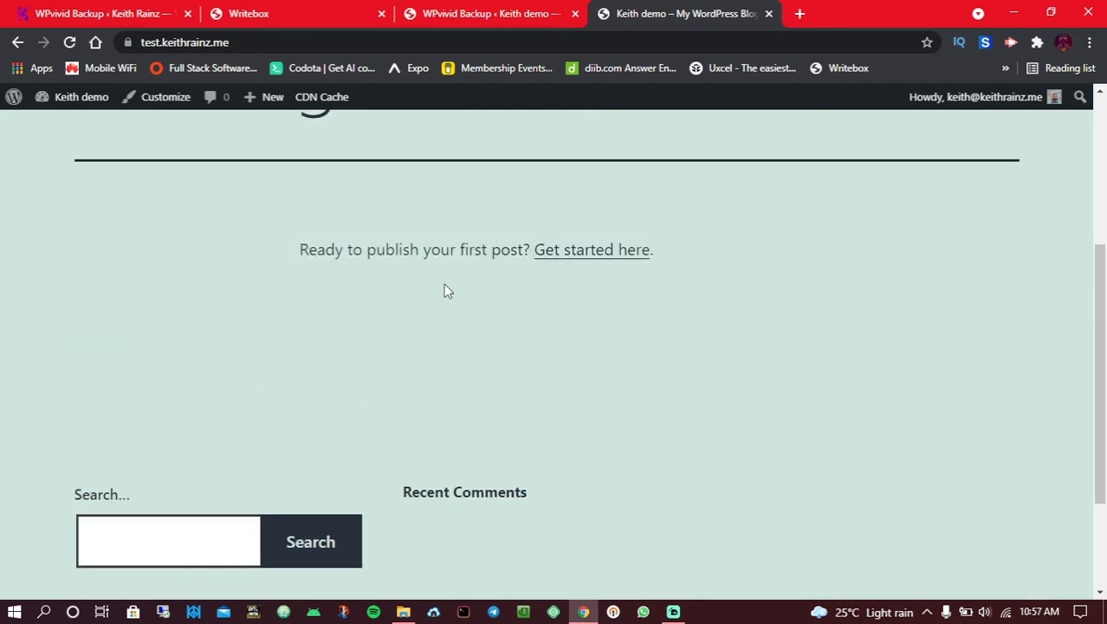
{"action": "scroll", "coordinate": [443, 289], "scroll_direction": "up", "scroll_amount": 1}
{"action": "scroll", "coordinate": [444, 291], "scroll_direction": "up", "scroll_amount": 1}
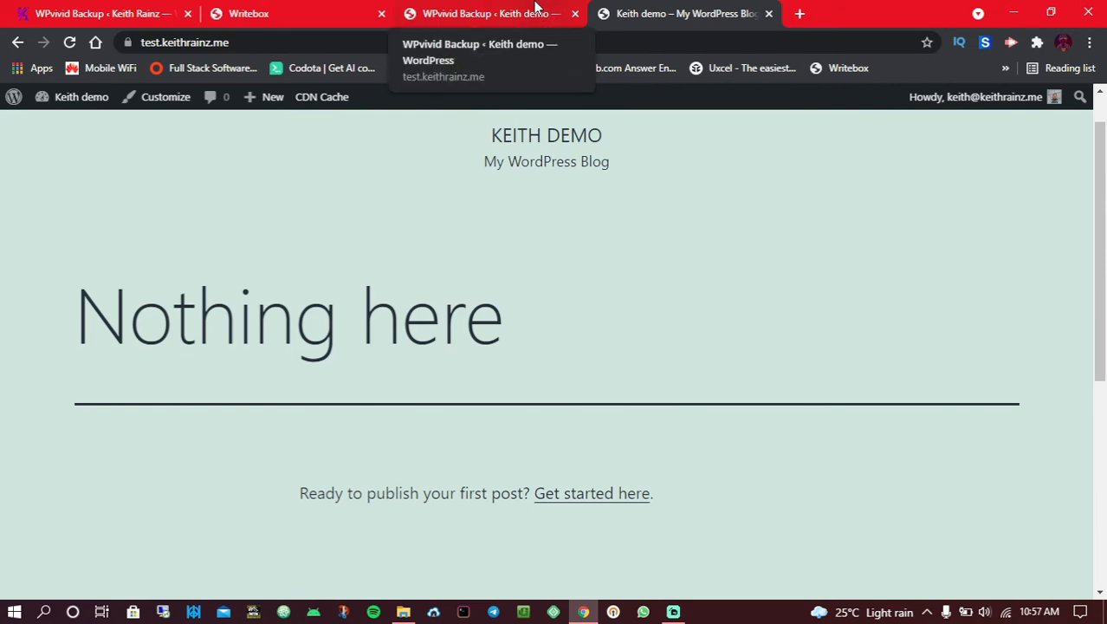
- Return to the test site's WPvivid Backup page and examine the site key field under Auto-Migration
{"action": "left_click", "coordinate": [490, 13]}
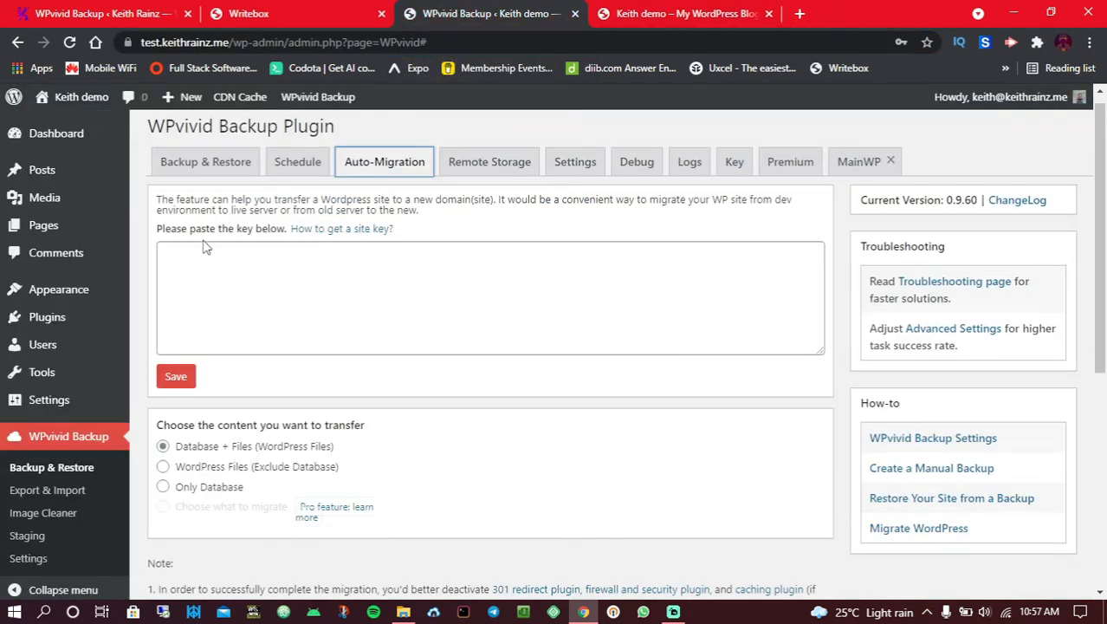
{"action": "left_click", "coordinate": [204, 276]}
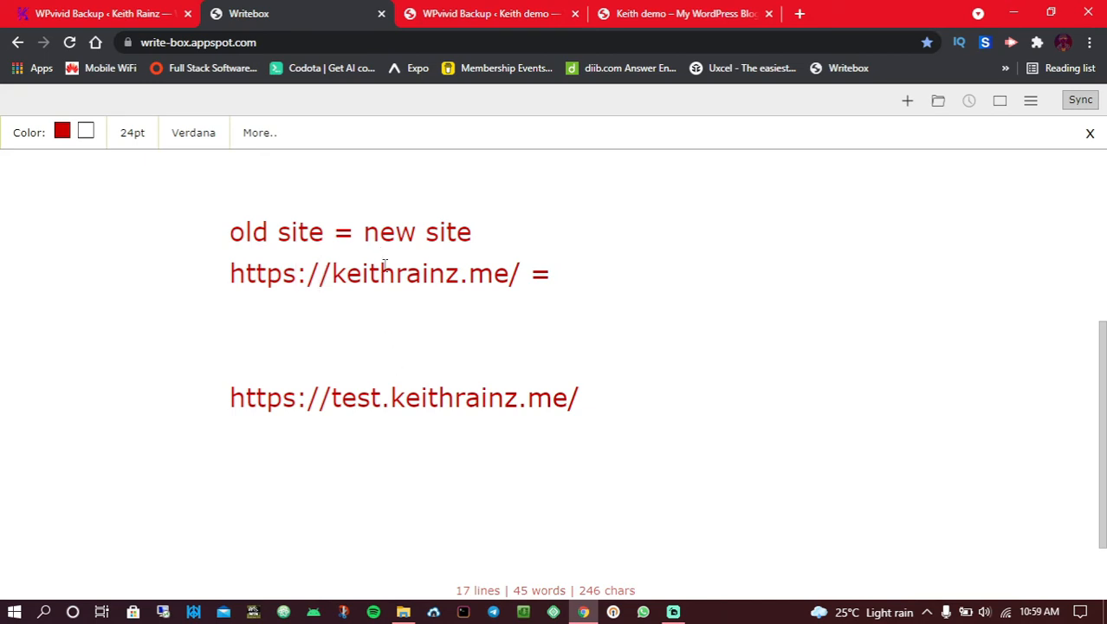
{"action": "left_click", "coordinate": [485, 11]}
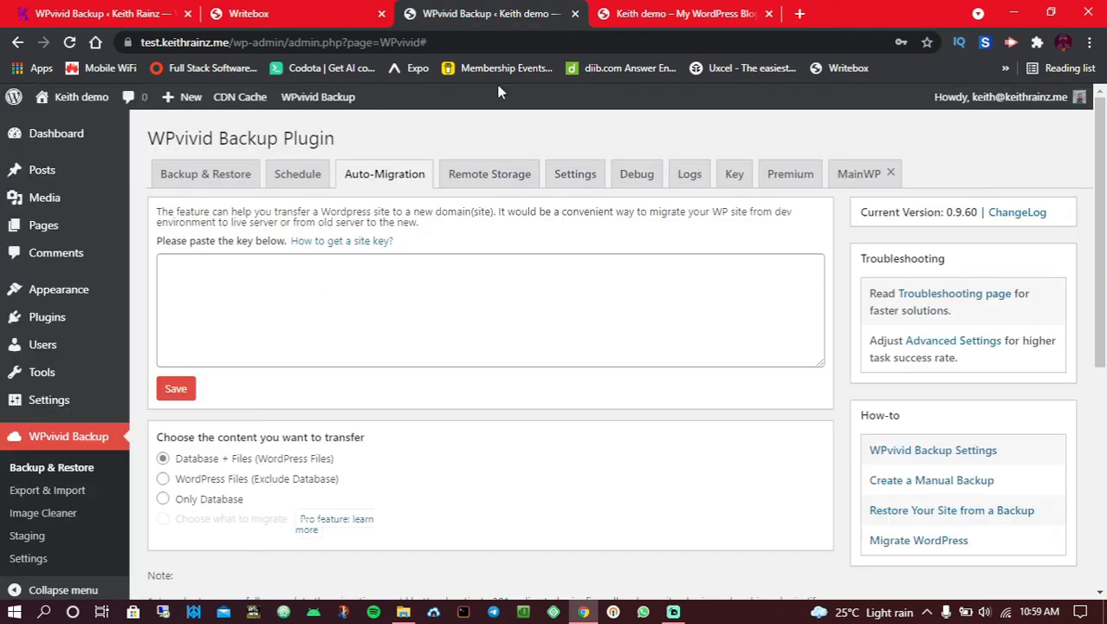
- Generate a migration key with an 8-hour expiry on the test site and copy the whole key
{"action": "left_click", "coordinate": [734, 176]}
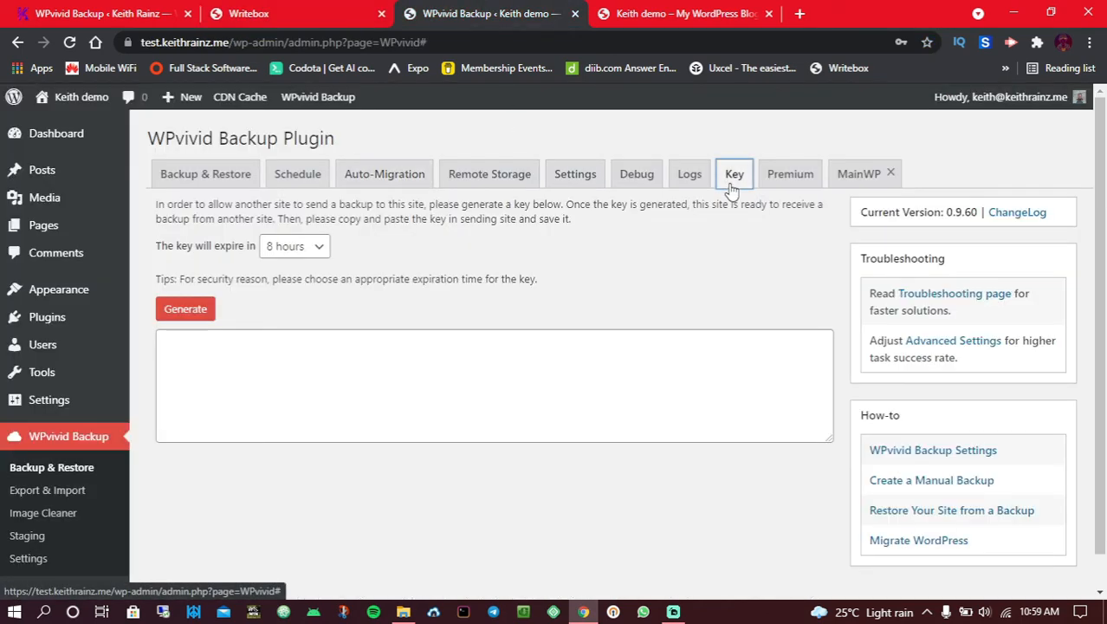
{"action": "left_click", "coordinate": [197, 317]}
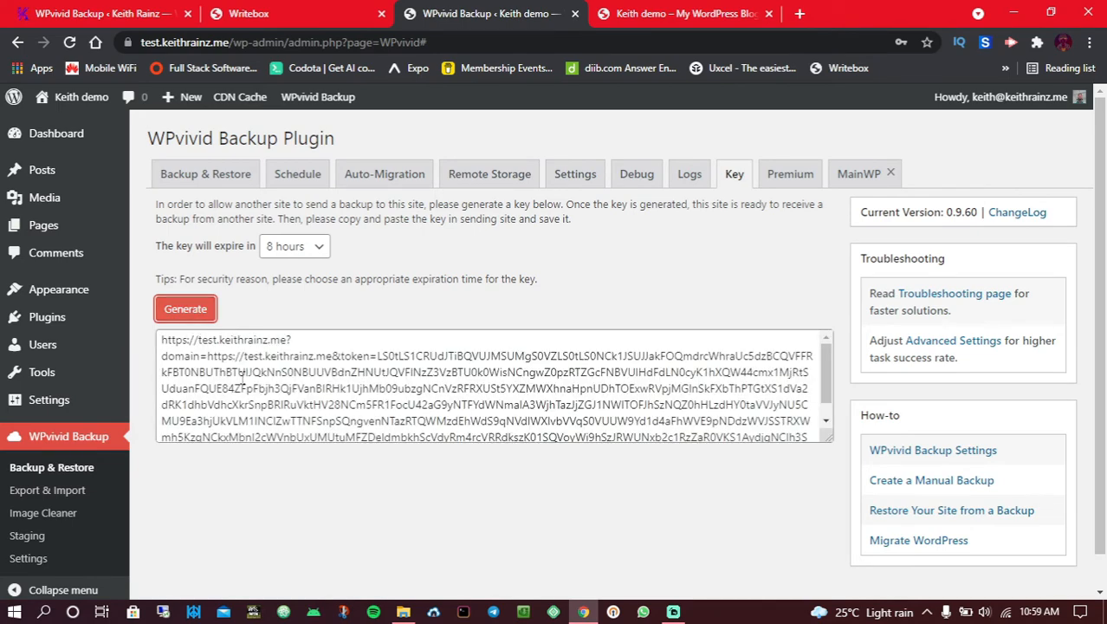
{"action": "left_click", "coordinate": [292, 374]}
{"action": "key", "text": "ctrl+a"}
{"action": "right_click", "coordinate": [293, 375]}
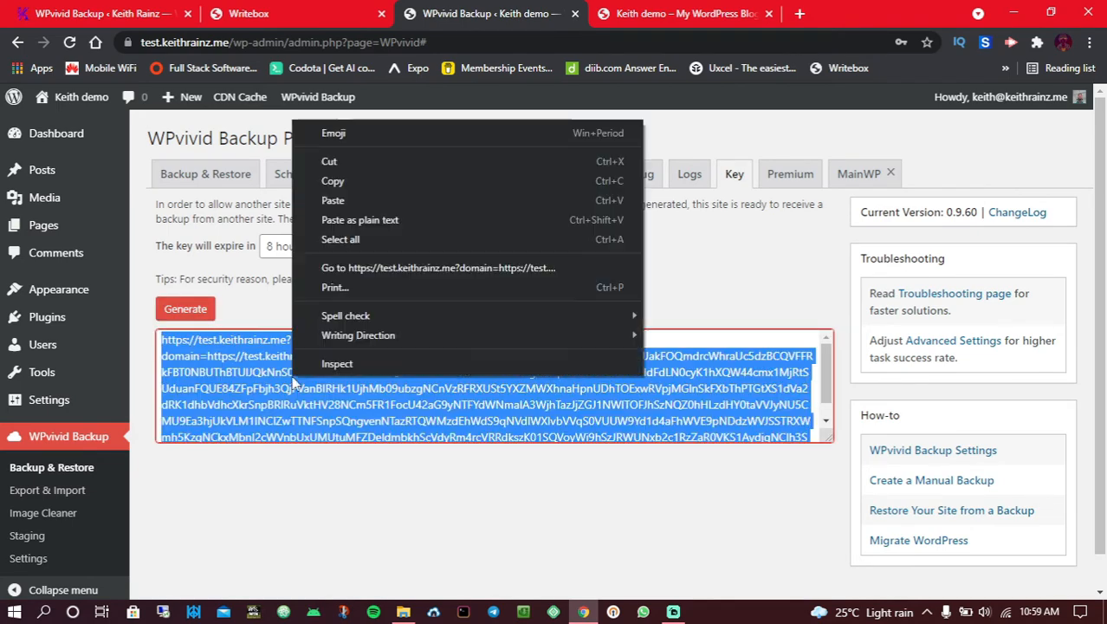
{"action": "left_click", "coordinate": [334, 180]}
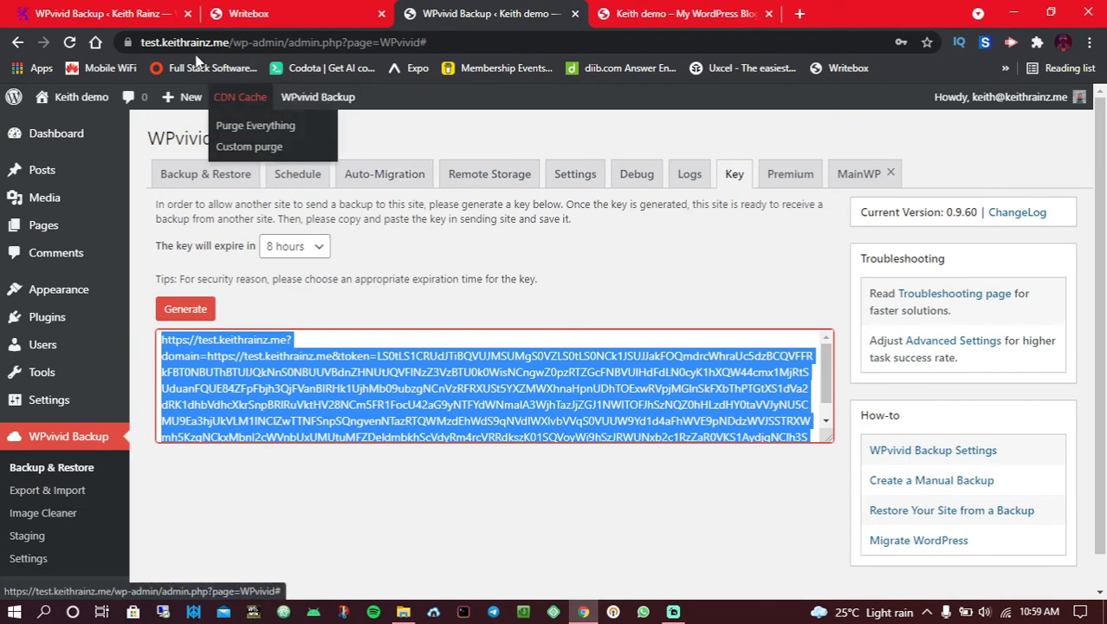
- Switch to the old site's WPvivid Backup page, paste the copied site key into Auto-Migration and save it
{"action": "left_click", "coordinate": [132, 11]}
{"action": "left_click", "coordinate": [385, 172]}
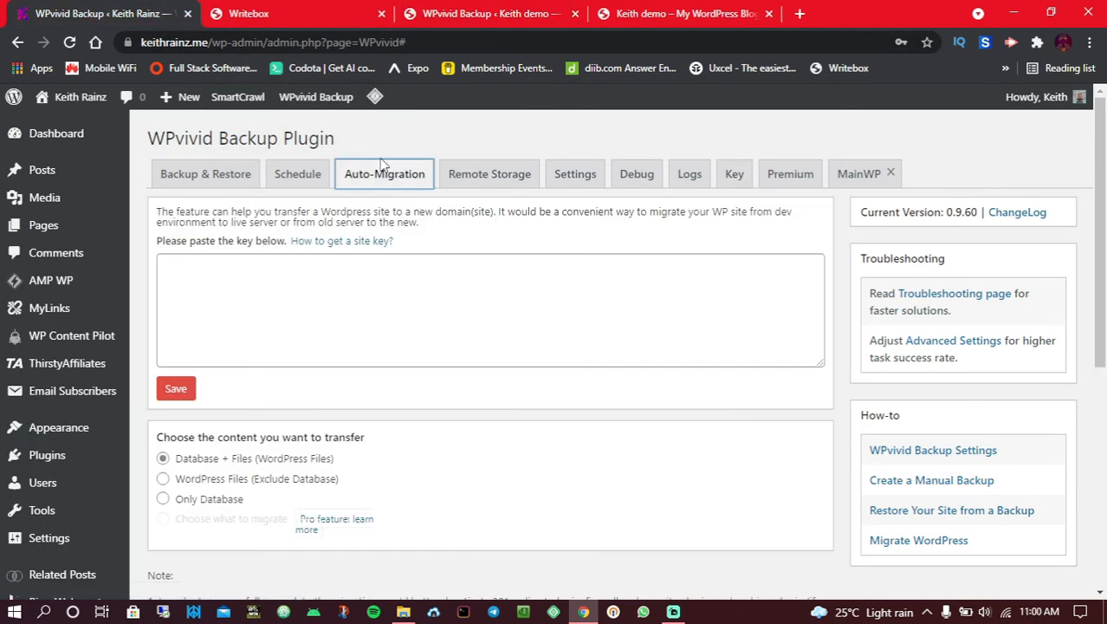
{"action": "right_click", "coordinate": [282, 308]}
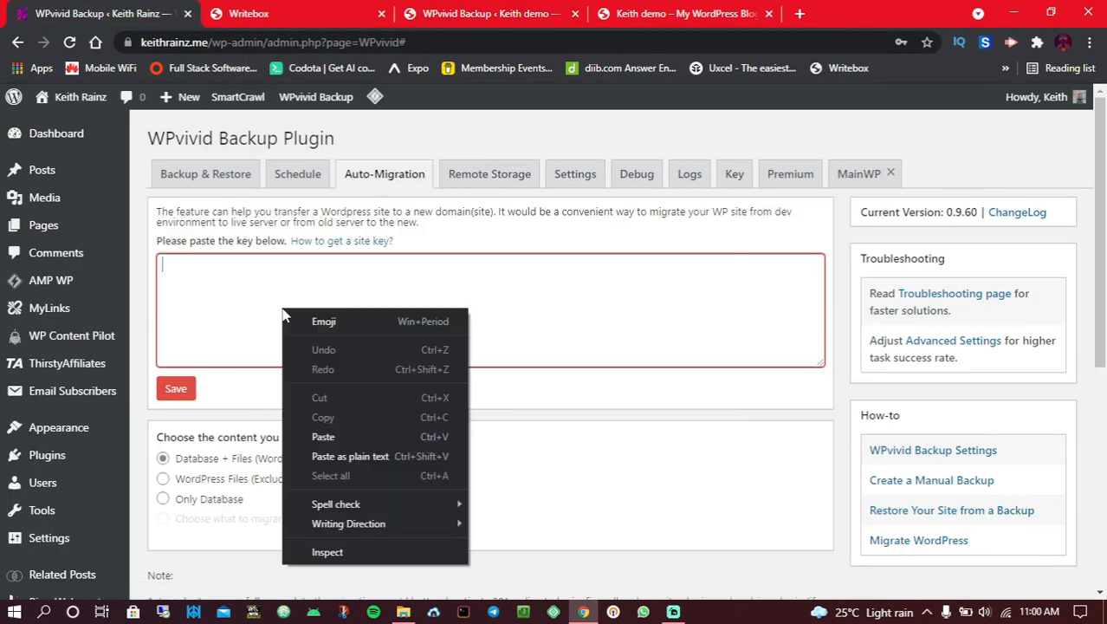
{"action": "left_click", "coordinate": [291, 437]}
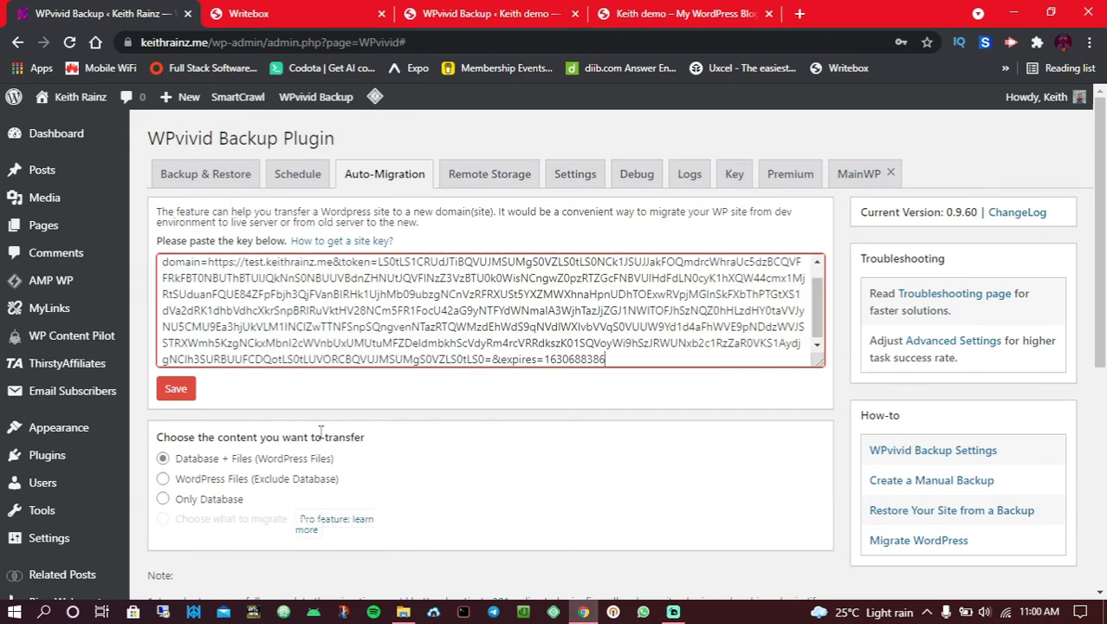
{"action": "left_click", "coordinate": [176, 389]}
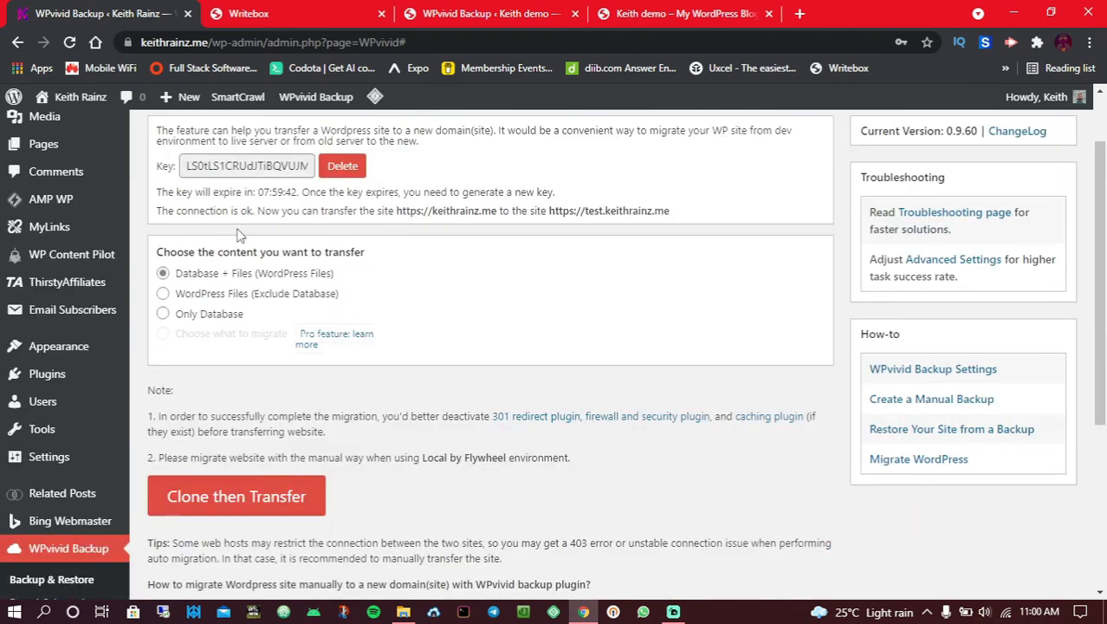
- Review the Auto-Migration connection status and the source and destination site addresses, highlighting them
{"action": "left_click_drag", "start_coordinate": [160, 215], "coordinate": [274, 217]}
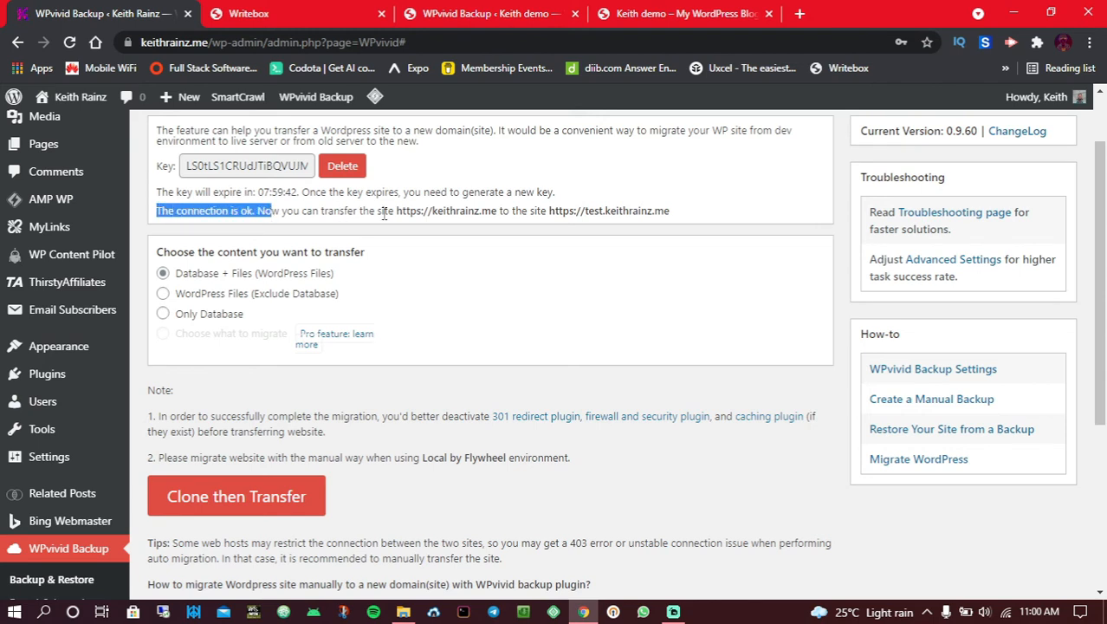
{"action": "left_click_drag", "start_coordinate": [411, 213], "coordinate": [455, 213]}
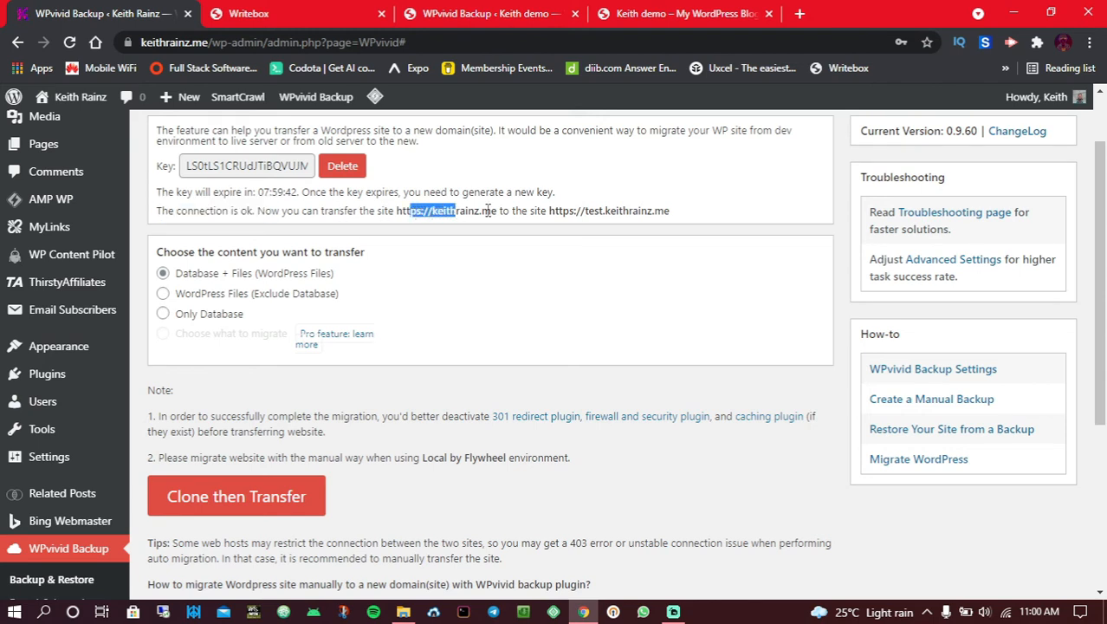
{"action": "left_click", "coordinate": [546, 210]}
{"action": "left_click_drag", "start_coordinate": [546, 210], "coordinate": [656, 212]}
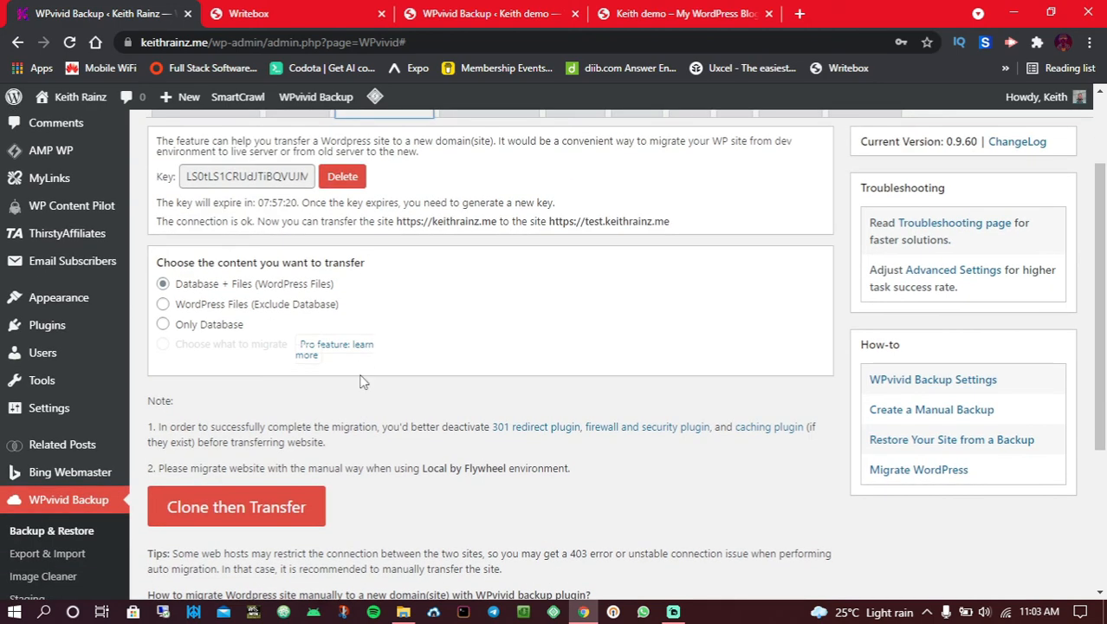
{"action": "scroll", "coordinate": [362, 381], "scroll_direction": "up", "scroll_amount": 2}
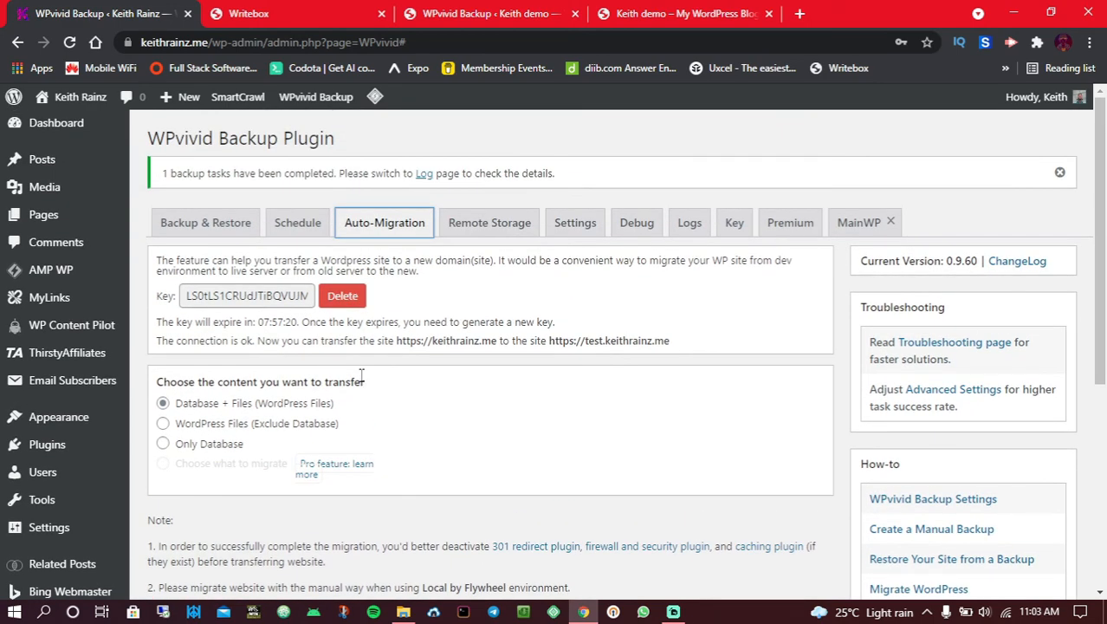
- Start the clone and transfer of Database + Files to the test site and check the database size, file size and transfer progress
{"action": "scroll", "coordinate": [362, 377], "scroll_direction": "down", "scroll_amount": 2}
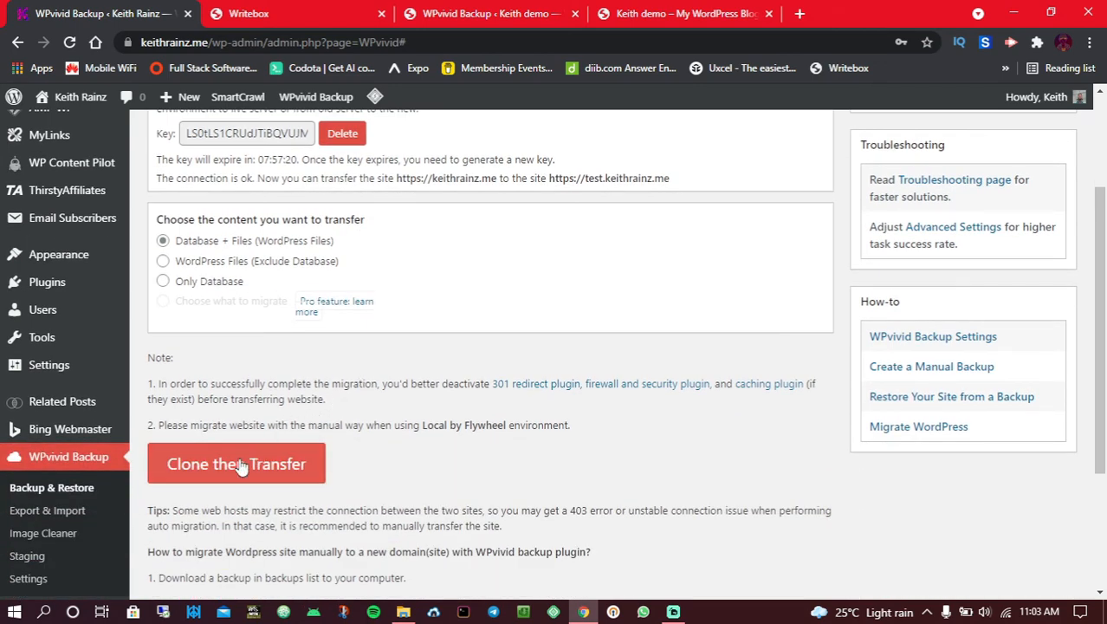
{"action": "left_click", "coordinate": [210, 465]}
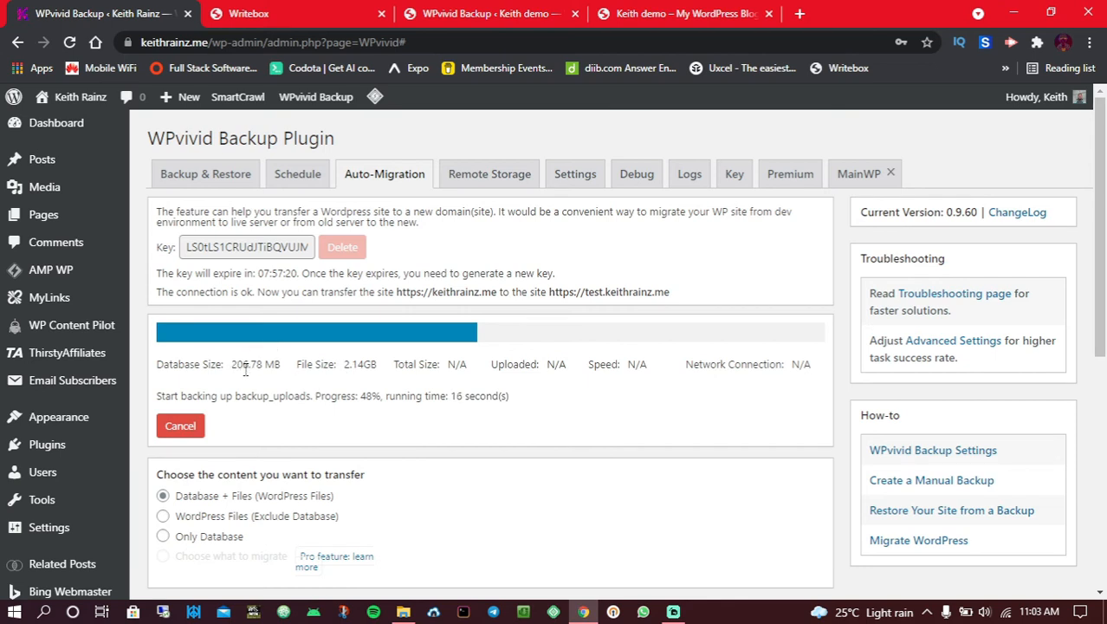
{"action": "left_click_drag", "start_coordinate": [233, 369], "coordinate": [298, 358]}
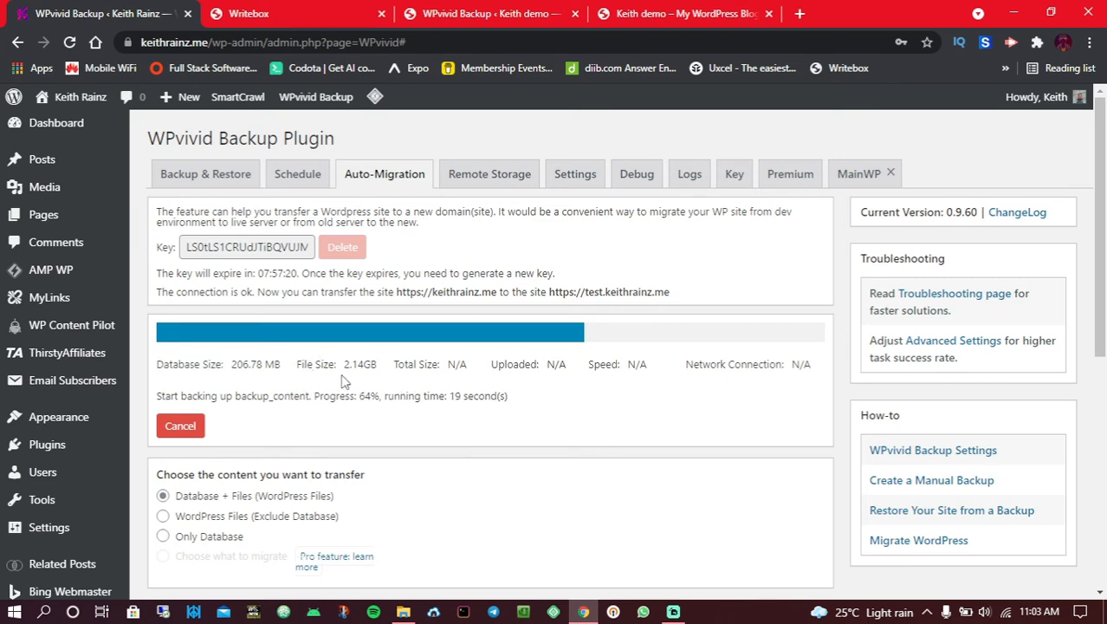
{"action": "left_click_drag", "start_coordinate": [346, 374], "coordinate": [407, 370]}
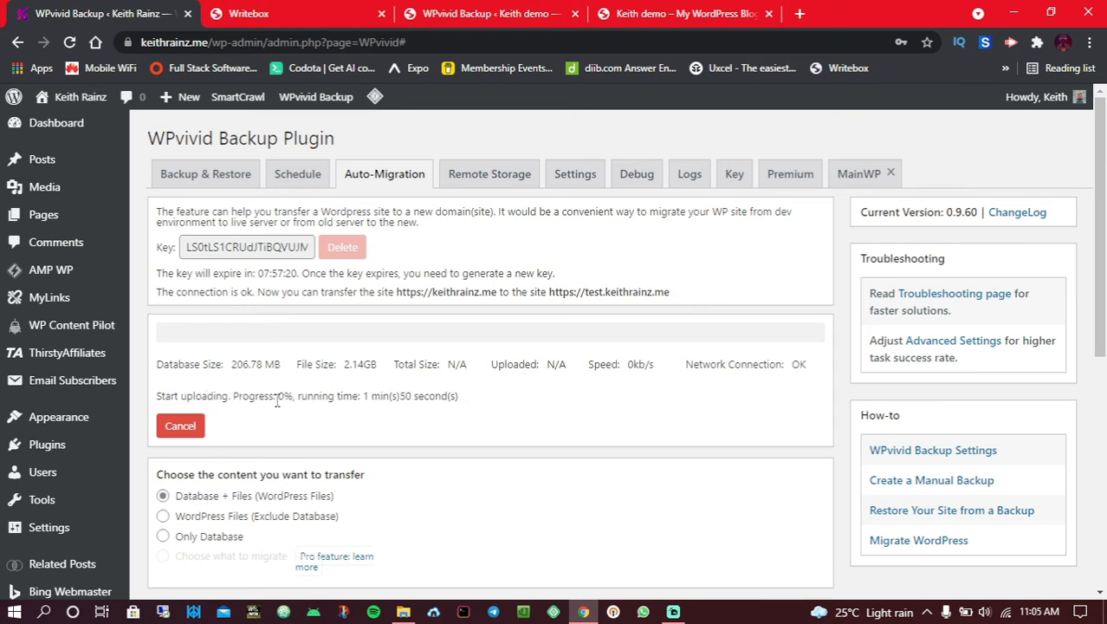
{"action": "scroll", "coordinate": [488, 378], "scroll_direction": "down", "scroll_amount": 5}
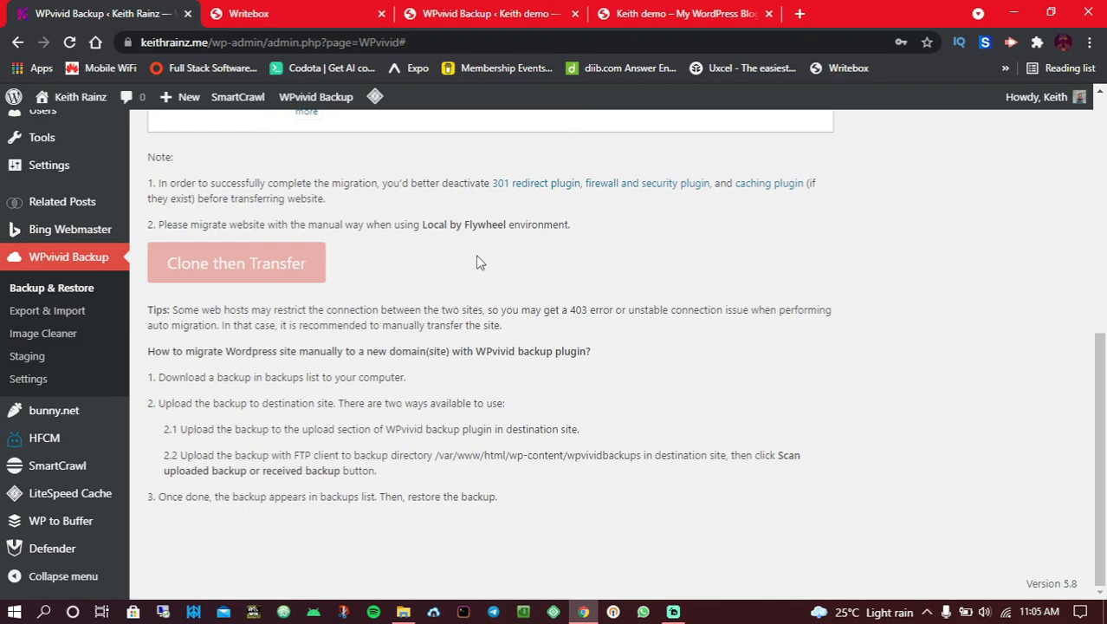
- Switch to the test site's WPvivid Backup page and scan for uploaded or received backups above its backups list
{"action": "left_click", "coordinate": [479, 12]}
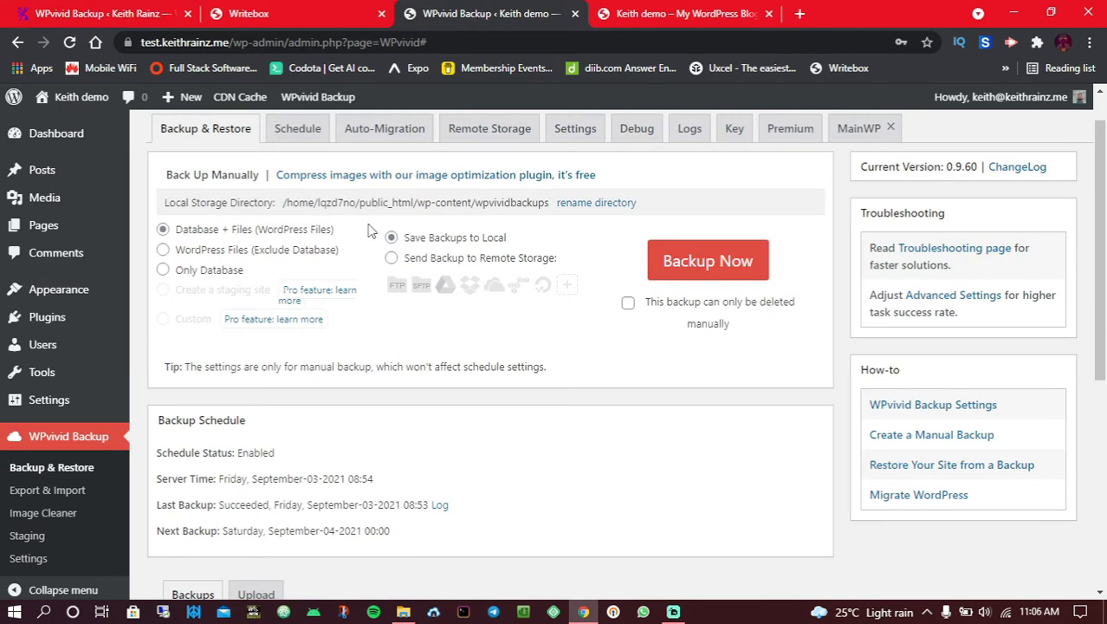
{"action": "scroll", "coordinate": [300, 240], "scroll_direction": "down", "scroll_amount": 1}
{"action": "scroll", "coordinate": [300, 240], "scroll_direction": "down", "scroll_amount": 5}
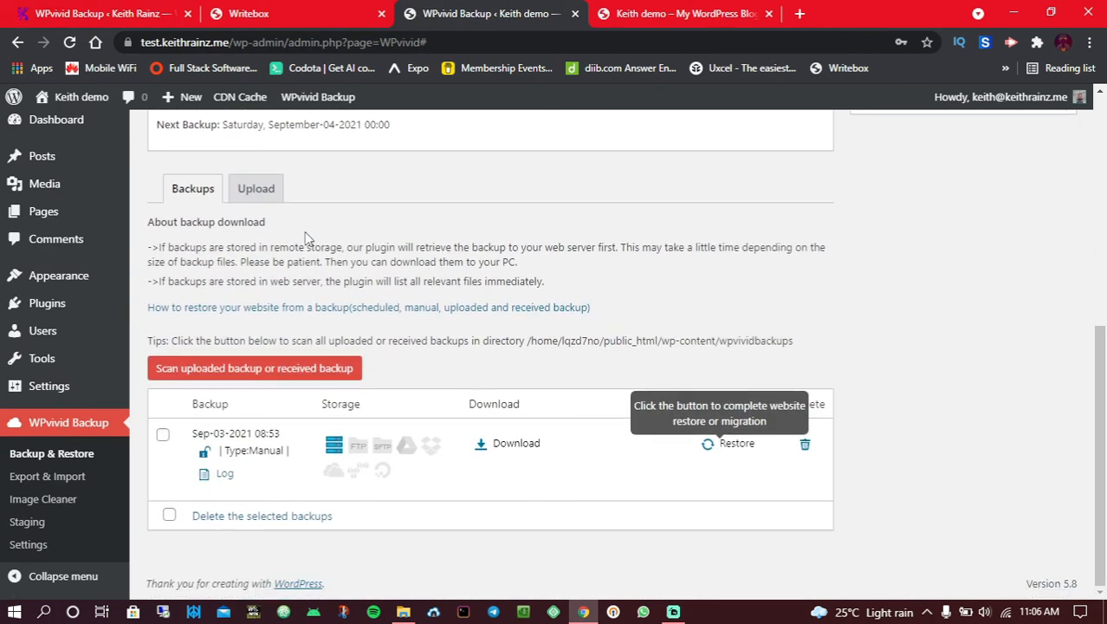
{"action": "left_click", "coordinate": [164, 372]}
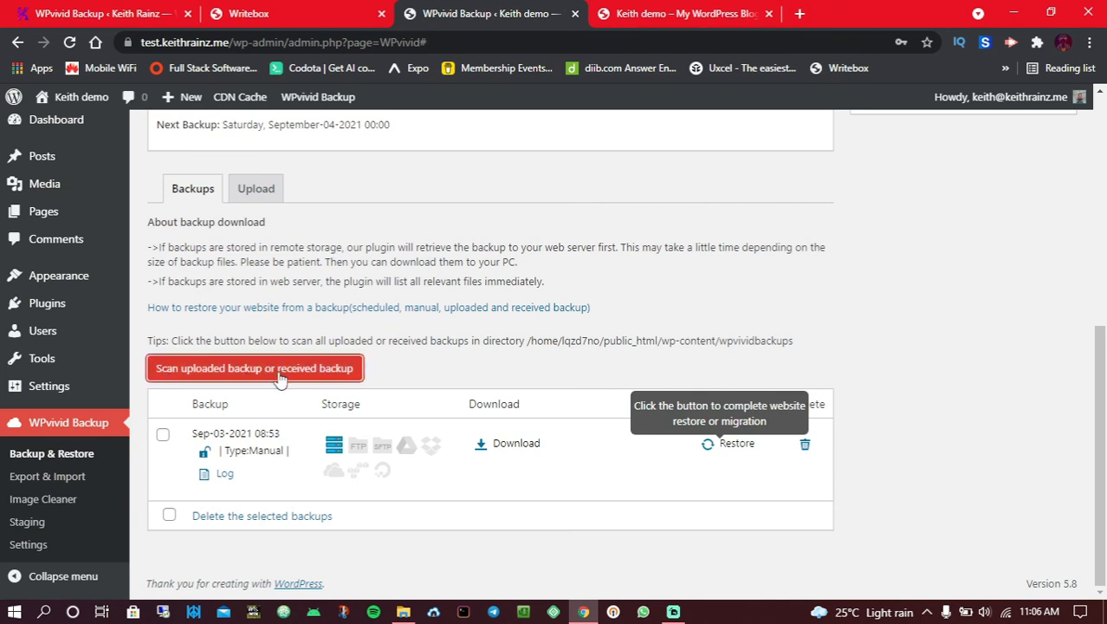
{"action": "left_click", "coordinate": [281, 378]}
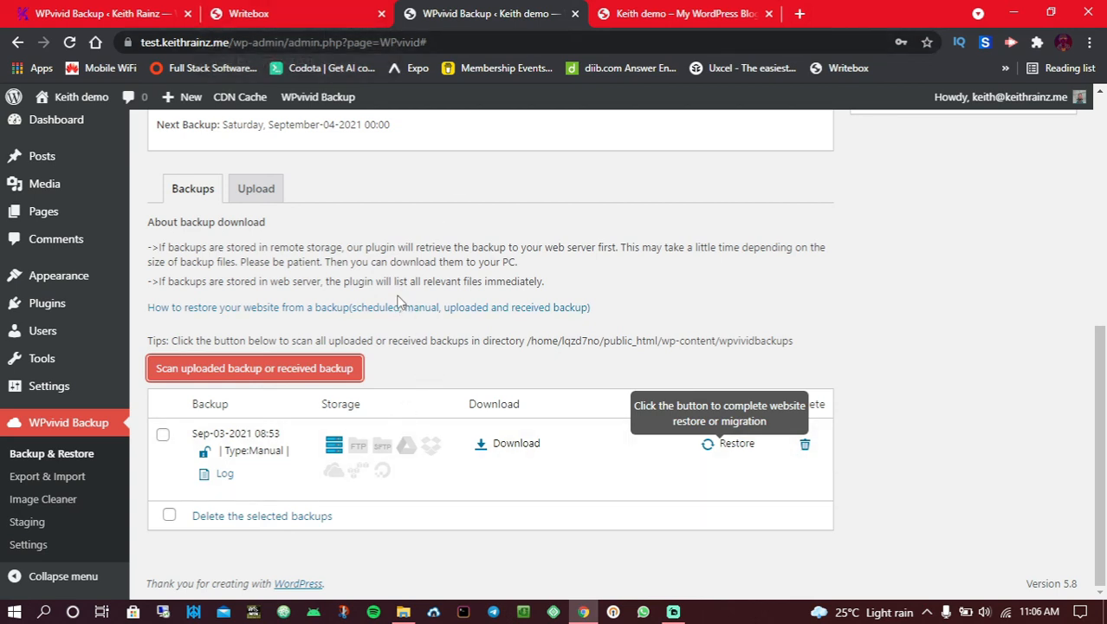
{"action": "scroll", "coordinate": [397, 300], "scroll_direction": "up", "scroll_amount": 1}
{"action": "scroll", "coordinate": [398, 300], "scroll_direction": "down", "scroll_amount": 1}
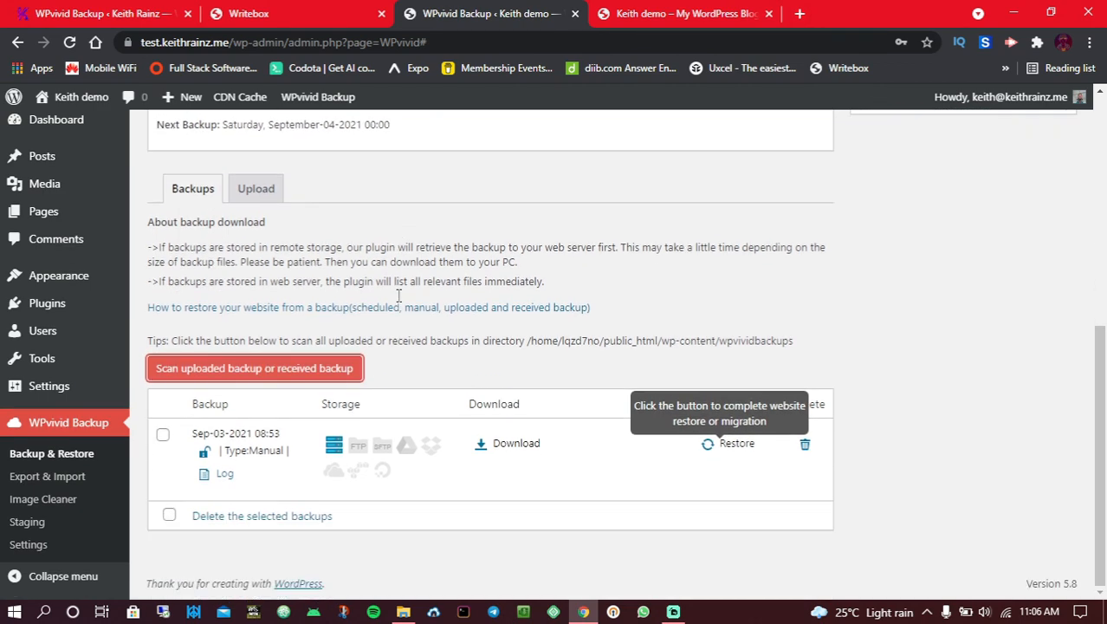
- Switch to the Writebox notes and review the outline of backup and migration topics at the start of the document
{"action": "left_click", "coordinate": [286, 11]}
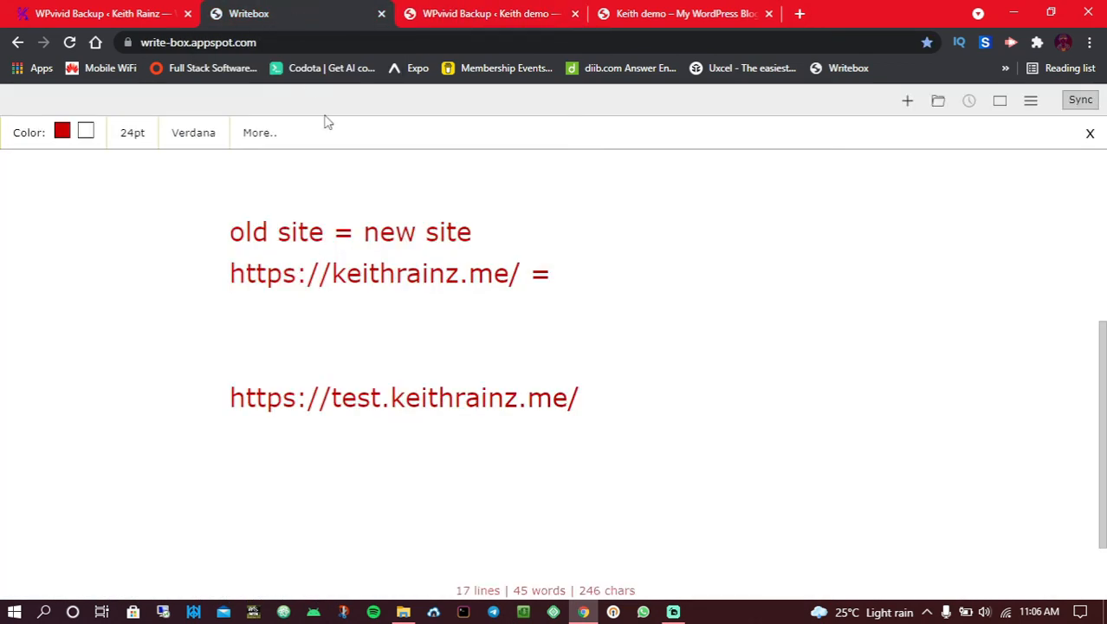
{"action": "scroll", "coordinate": [382, 226], "scroll_direction": "up", "scroll_amount": 3}
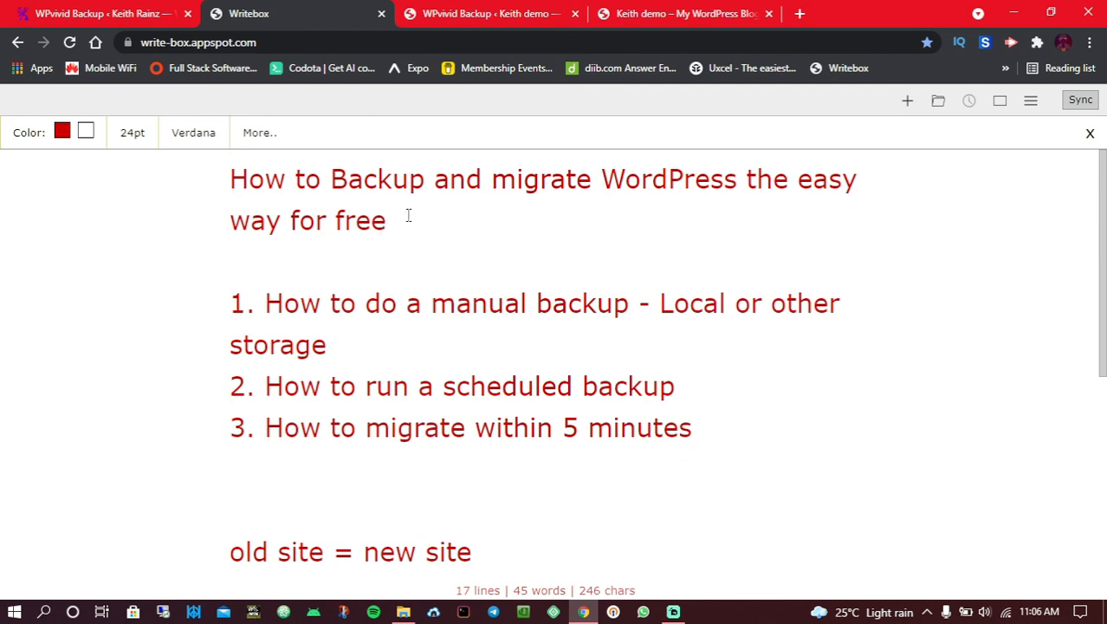